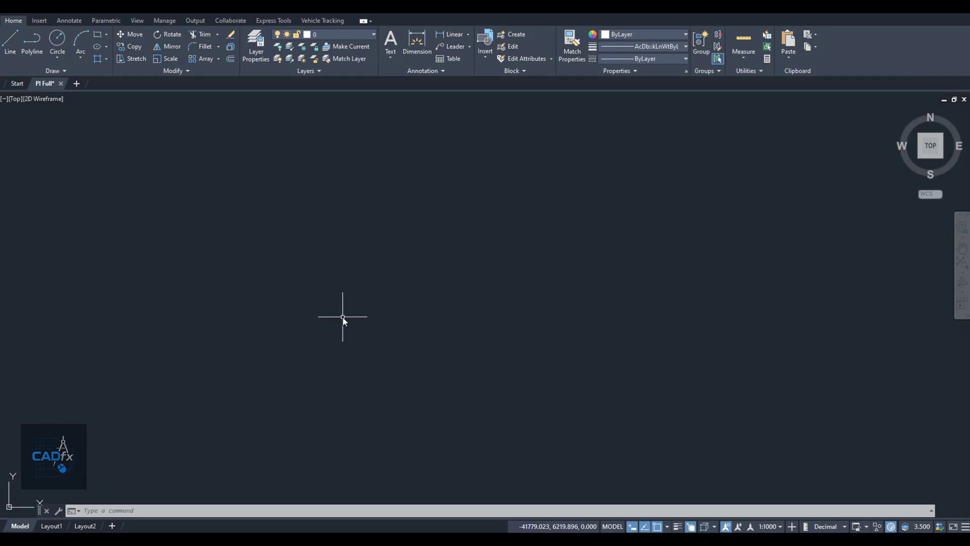
# Start a polyline in the empty drawing area and draw a 2-unit straight first segment rising to the right
pyautogui.write('pl')
pyautogui.press('Return')
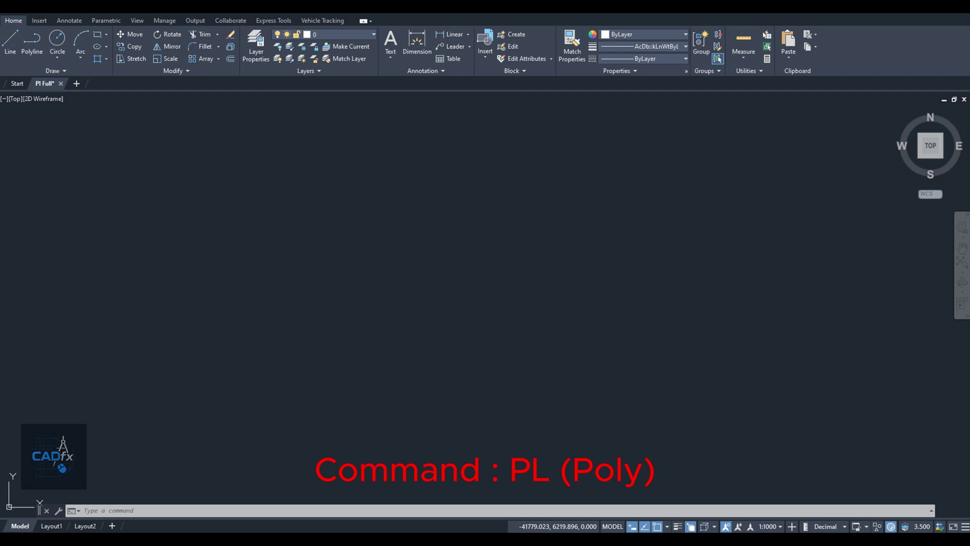
pyautogui.click(281, 363)
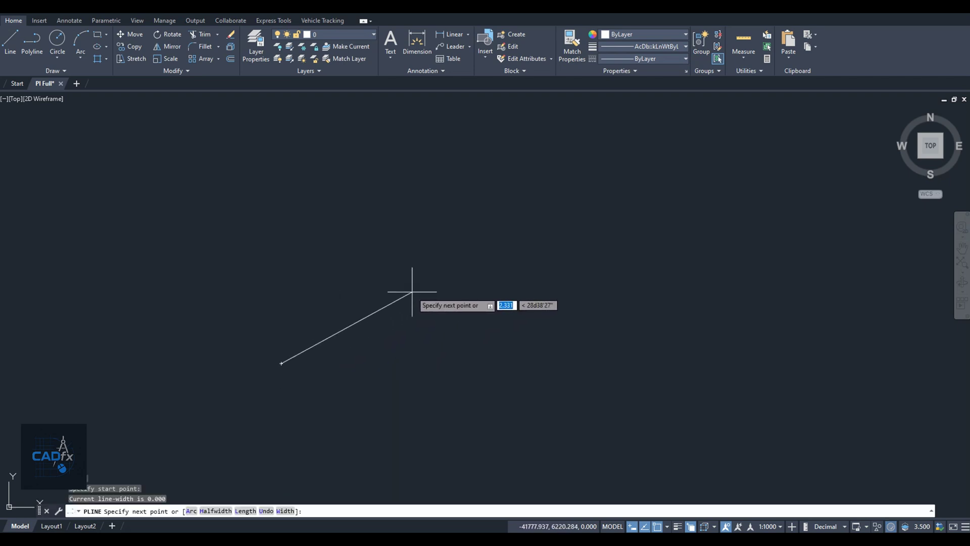
pyautogui.write('2')
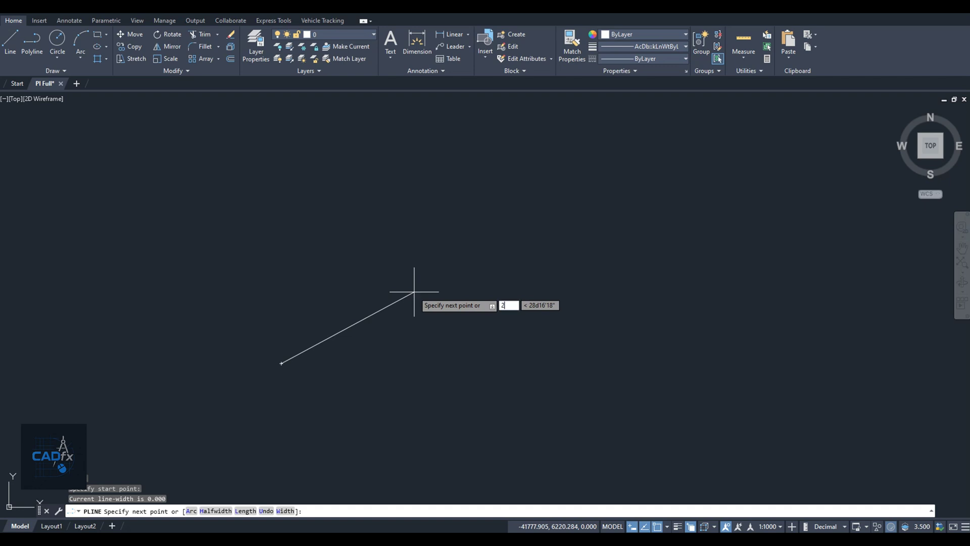
pyautogui.press('Return')
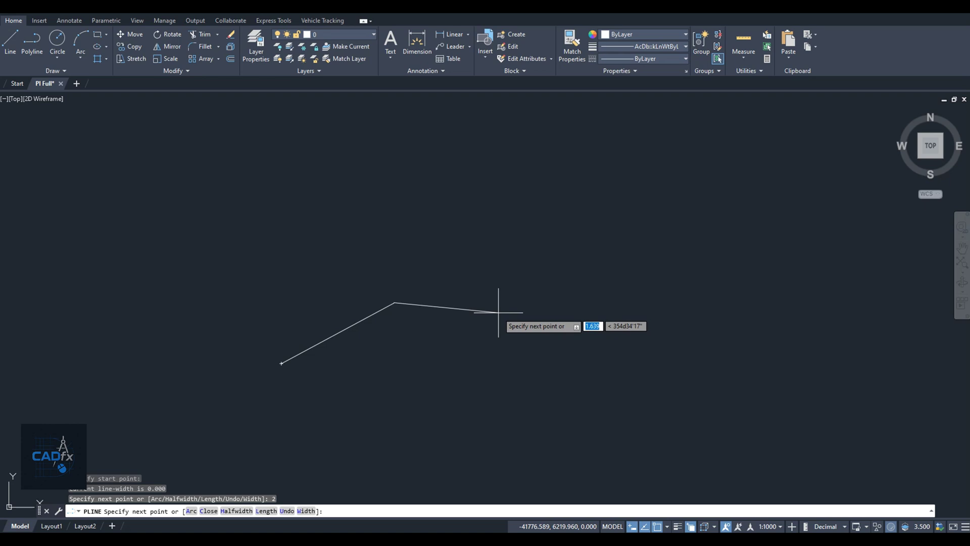
# Switch the polyline to Arc mode and add an arc segment curving downward with its endpoint 0.5 away
pyautogui.write('a')
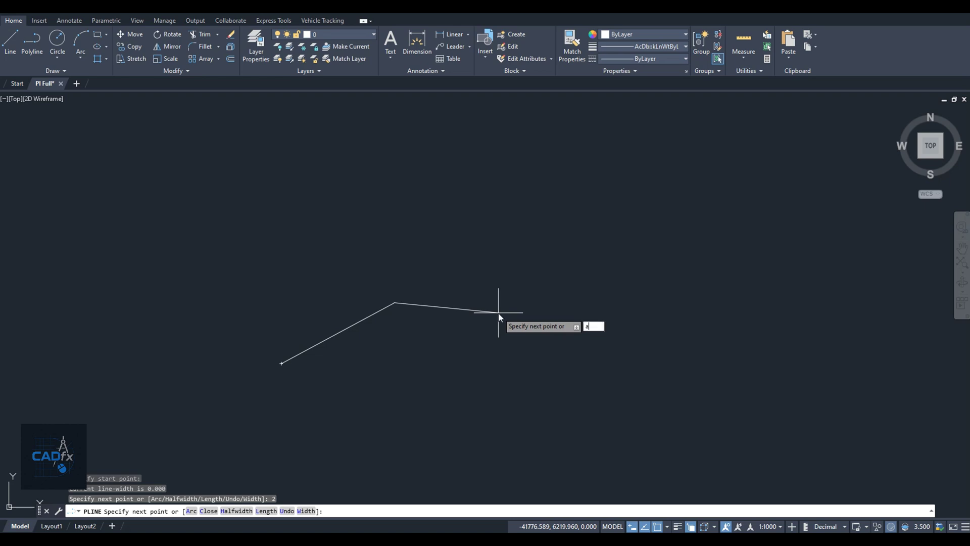
pyautogui.press('Return')
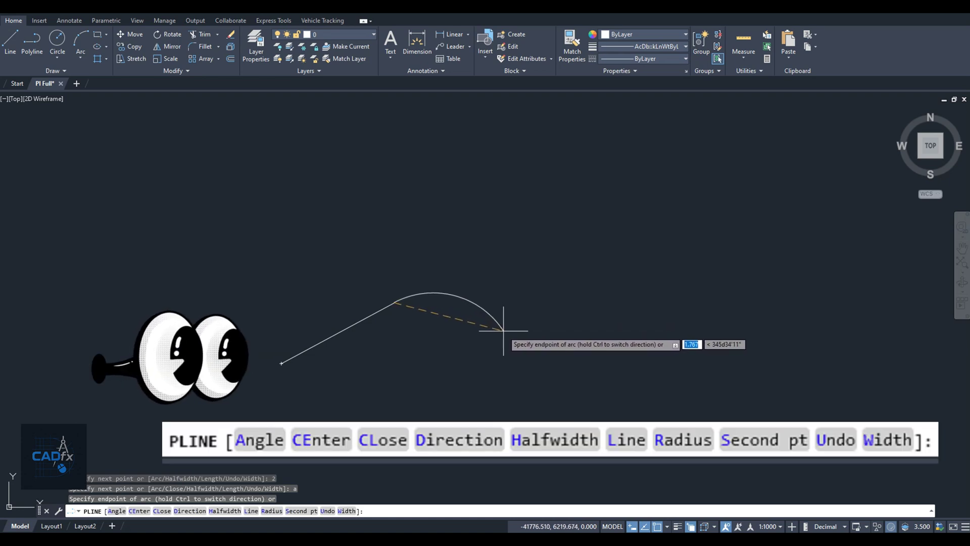
pyautogui.write('.5')
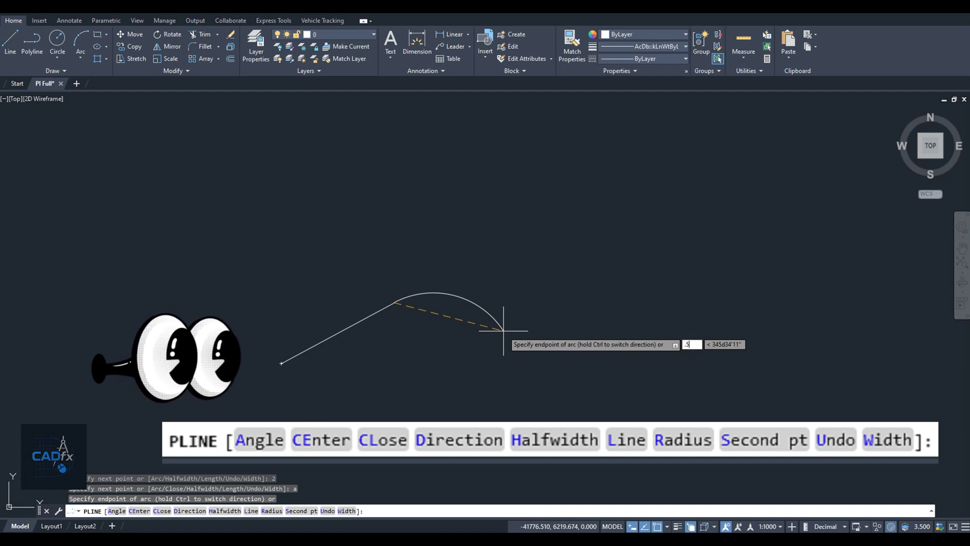
pyautogui.press('Return')
pyautogui.scroll(4, 400, 334)
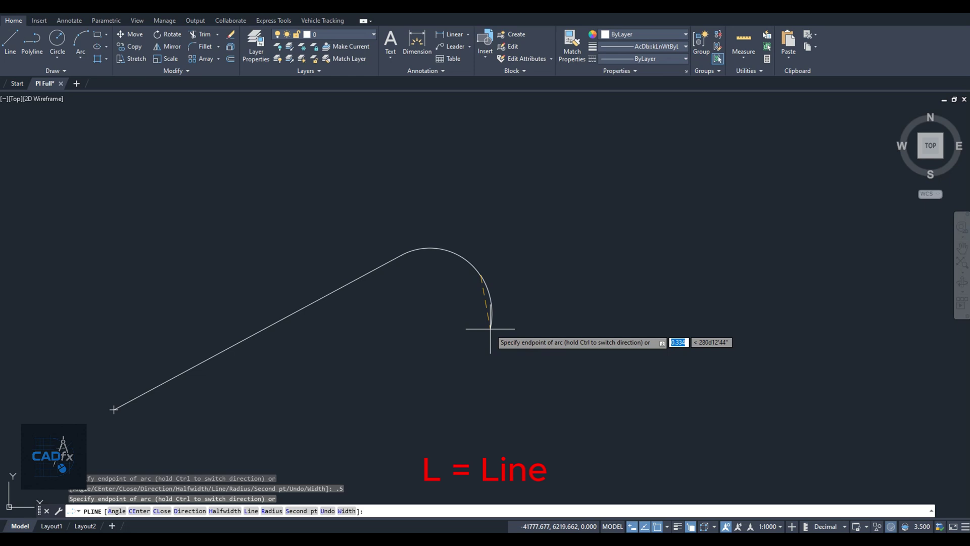
# Return the polyline to Line mode and add a short straight segment running steeply down from the arc's end
pyautogui.write('l')
pyautogui.press('Return')
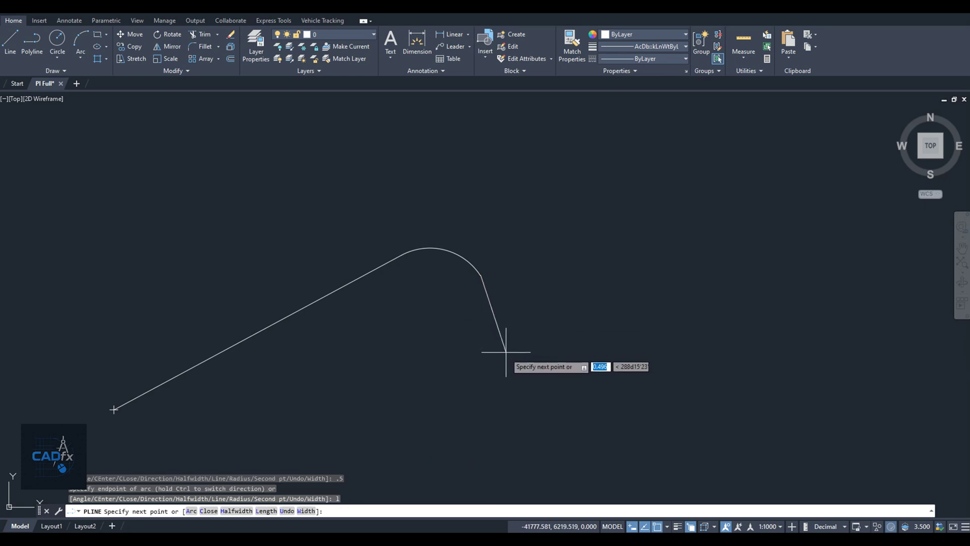
pyautogui.click(502, 364)
pyautogui.moveTo(483, 384); pyautogui.dragTo(561, 301, button='middle')
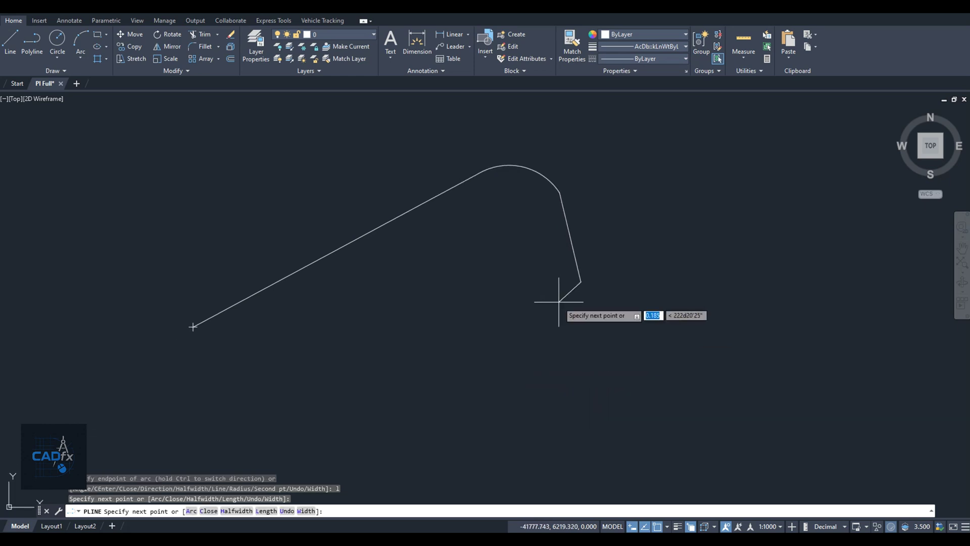
# Add a tapered polyline segment running down to the left, with starting width .01 and ending width .02
pyautogui.write('w')
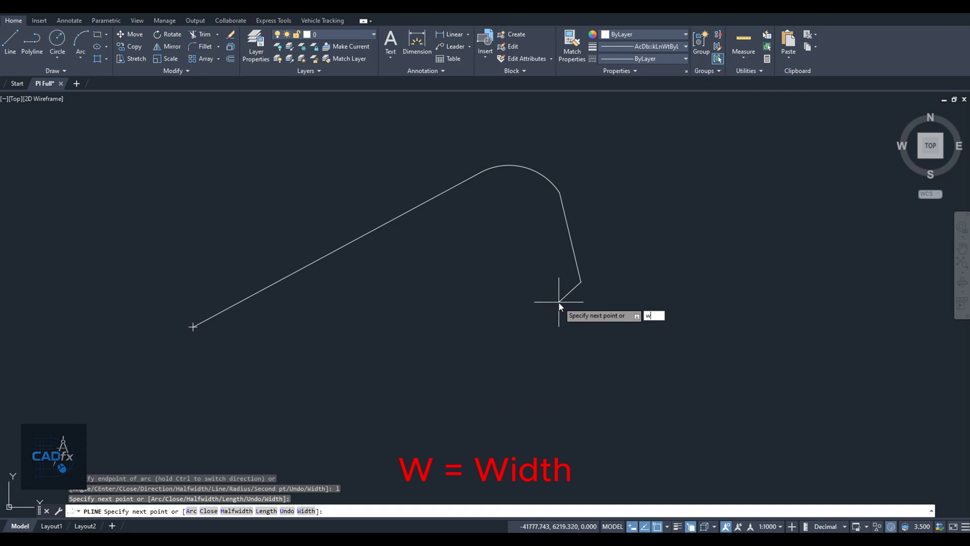
pyautogui.press('Return')
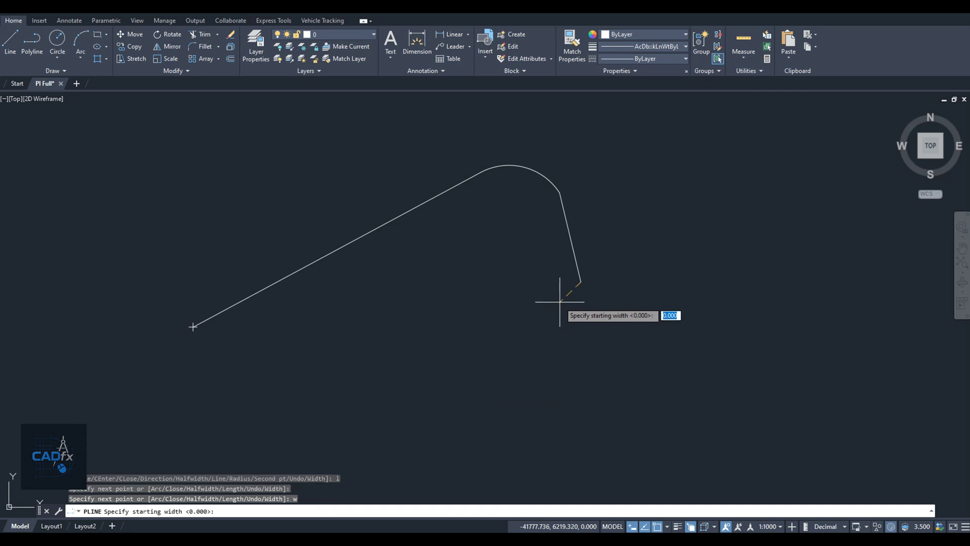
pyautogui.write('.01')
pyautogui.press('Return')
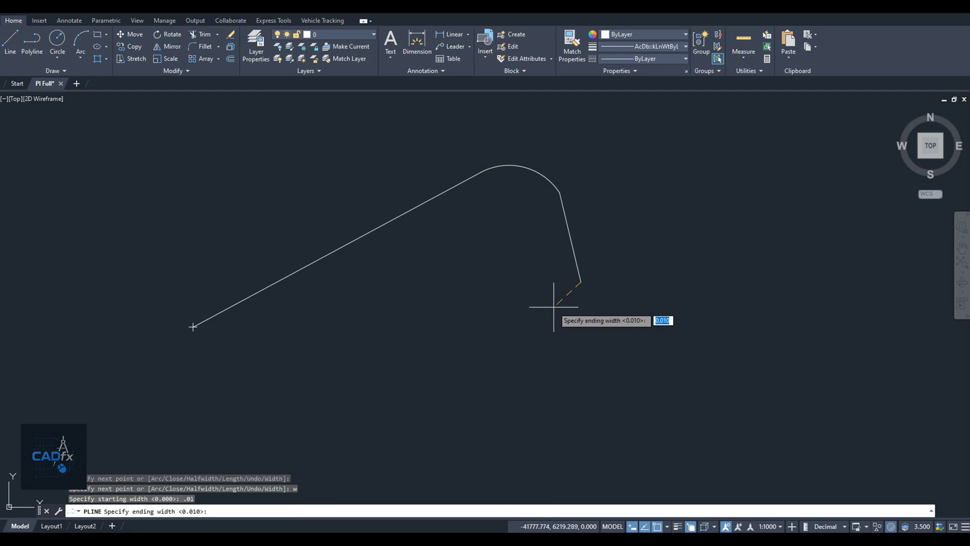
pyautogui.write('.02')
pyautogui.press('Return')
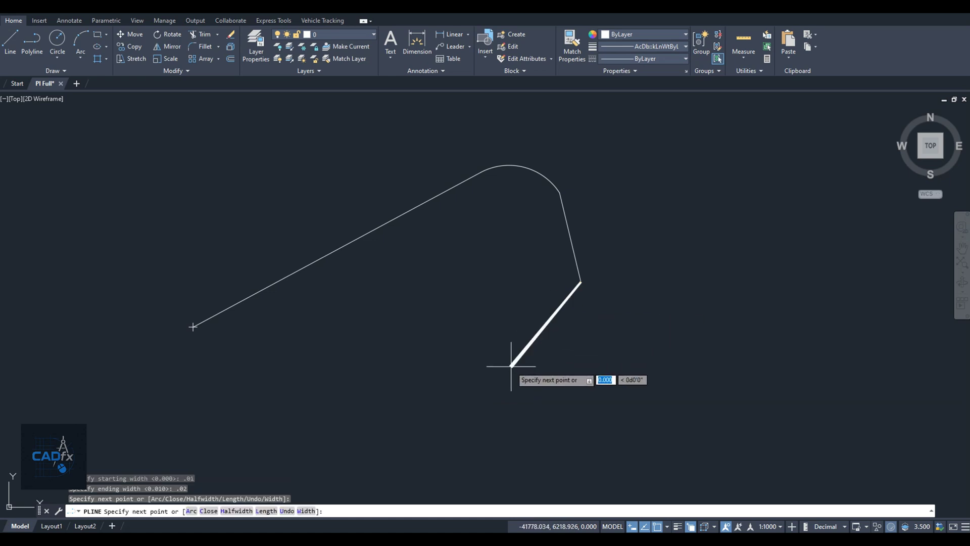
pyautogui.scroll(5, 509, 369)
pyautogui.scroll(-2, 505, 371)
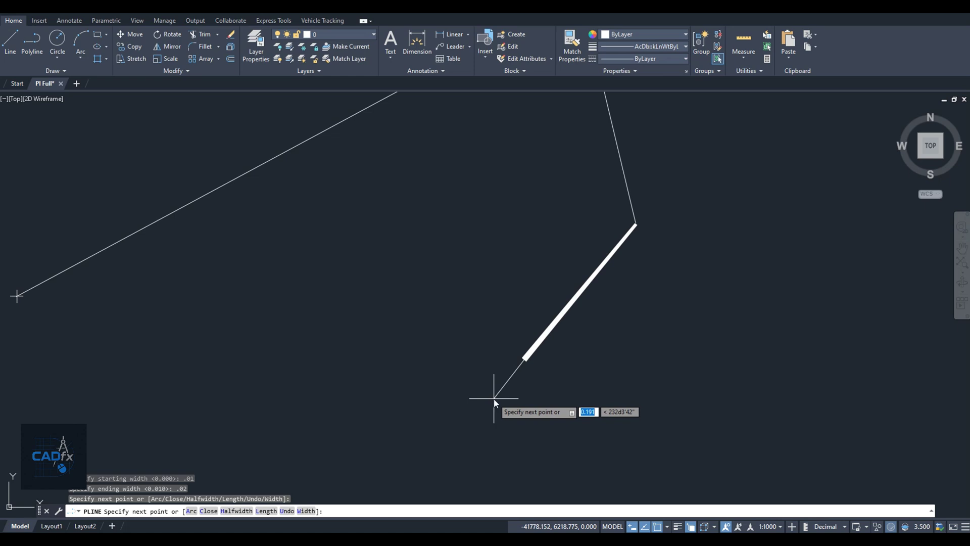
# Reset the polyline's starting and ending widths to 0
pyautogui.write('w')
pyautogui.press('Return')
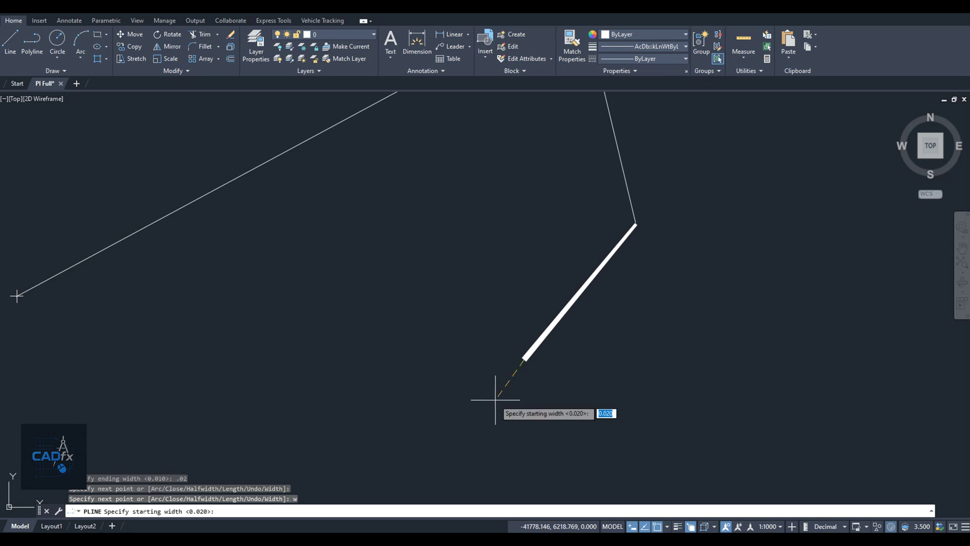
pyautogui.write('0')
pyautogui.press('Return')
pyautogui.write('0')
pyautogui.press('Return')
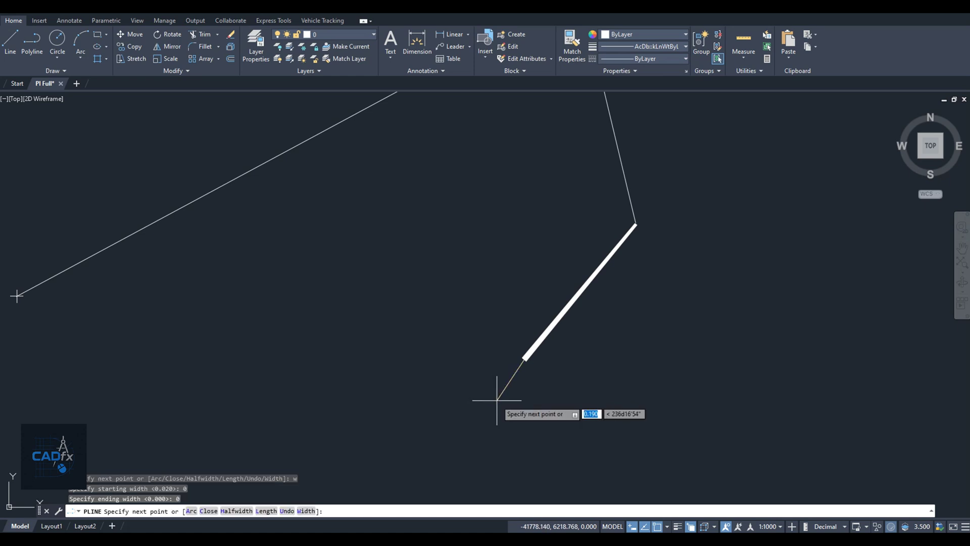
# Add a wide tapered segment down to the left, using the Halfwidth option with starting half-width .1 and ending half-width .2
pyautogui.write('h')
pyautogui.press('Return')
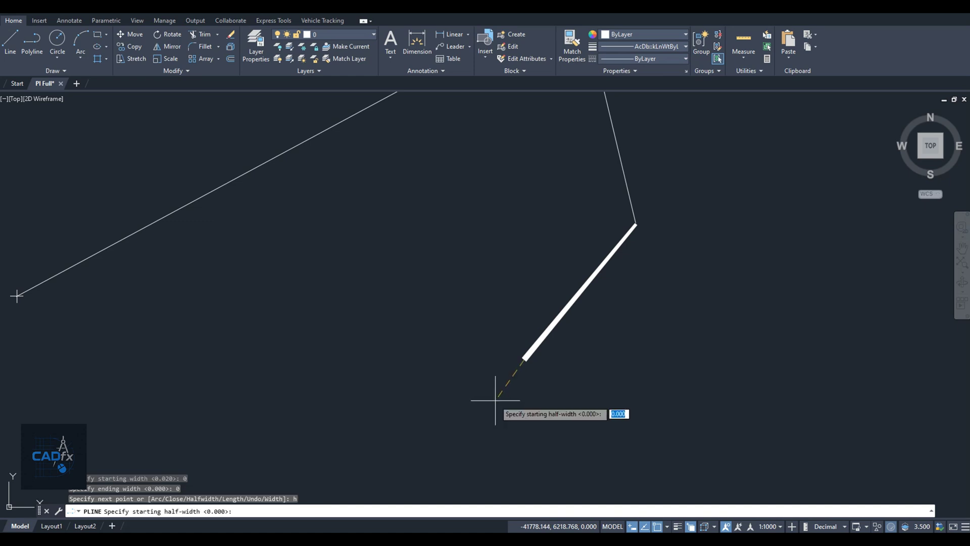
pyautogui.write('.')
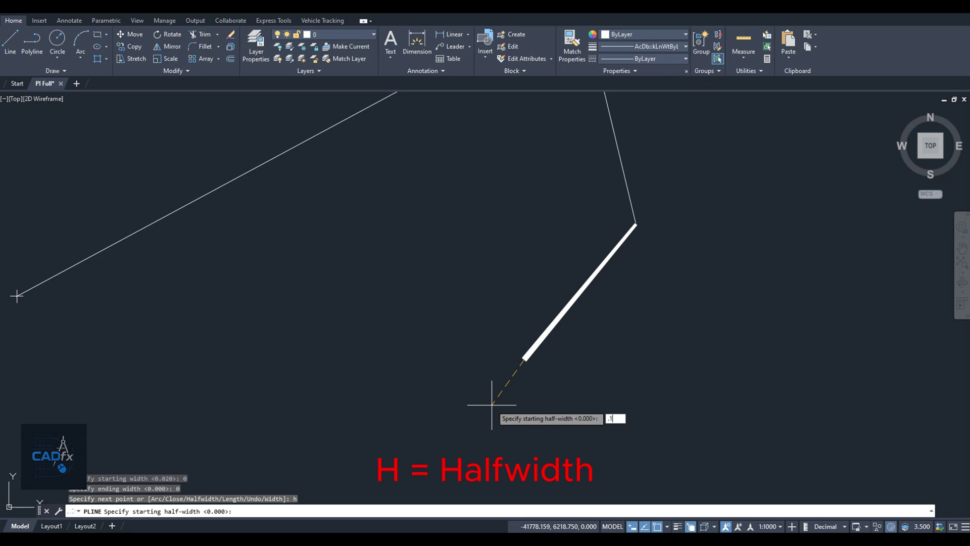
pyautogui.write('1')
pyautogui.press('Return')
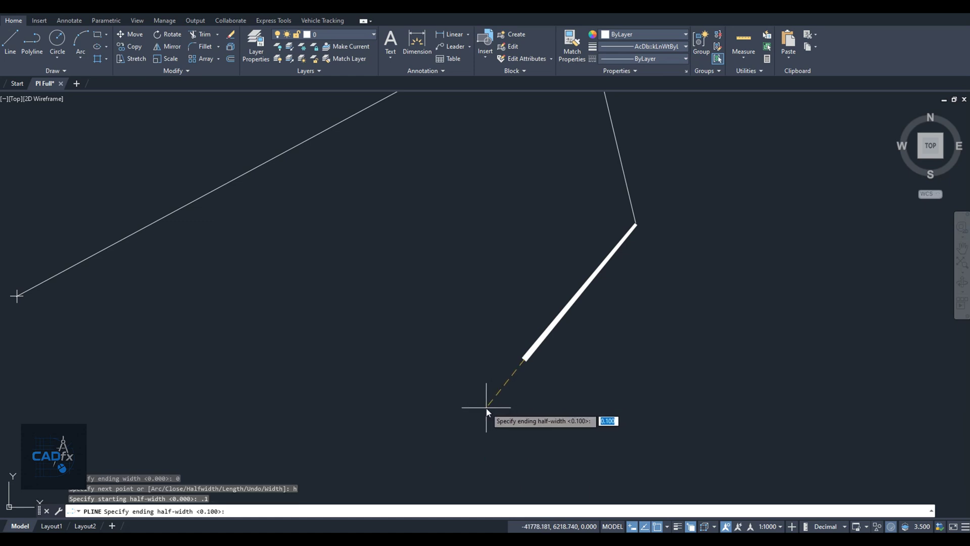
pyautogui.write('.2')
pyautogui.press('Return')
pyautogui.moveTo(463, 410); pyautogui.dragTo(587, 277, button='middle')
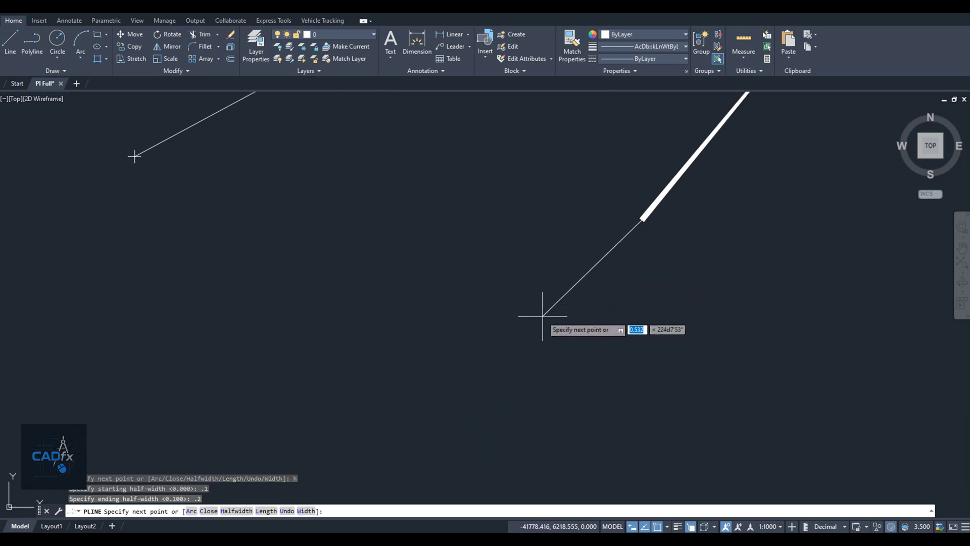
pyautogui.click(459, 379)
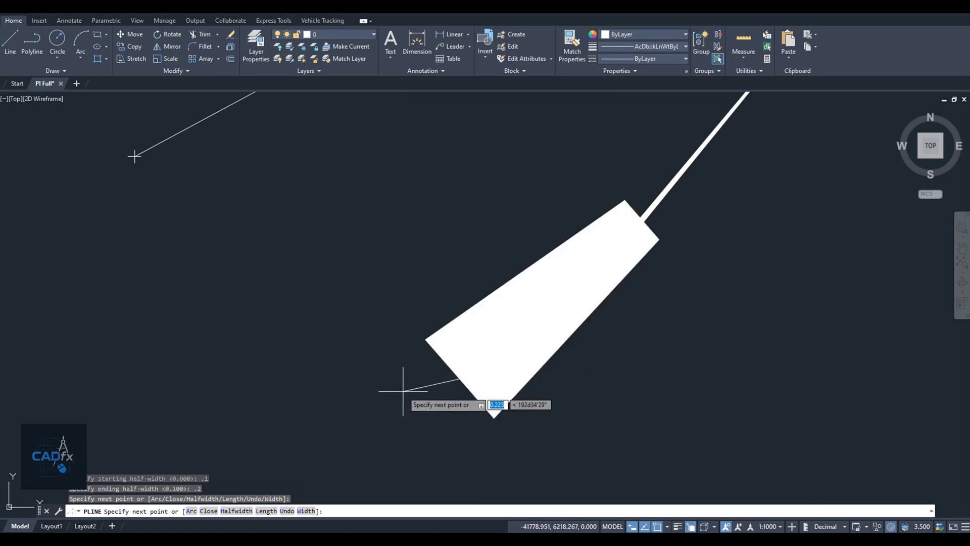
# Reset the starting and ending half-widths to 0, and close the polyline back to its start point
pyautogui.write('h')
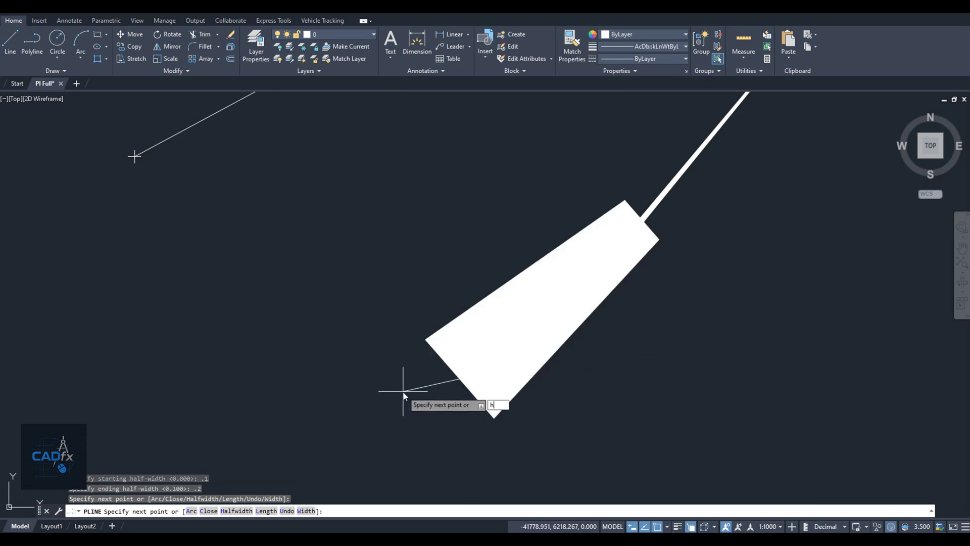
pyautogui.press('Return')
pyautogui.write('0')
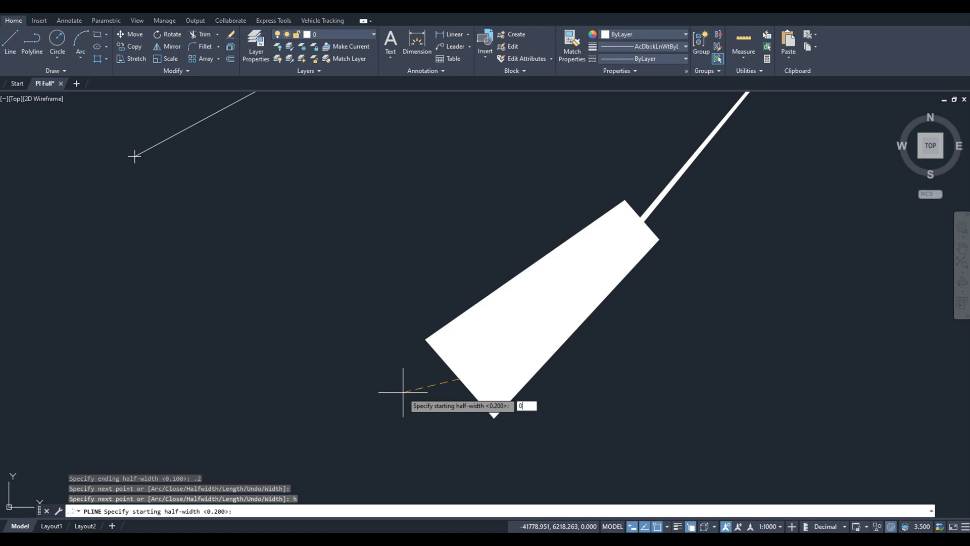
pyautogui.press('Return')
pyautogui.write('0')
pyautogui.press('Return')
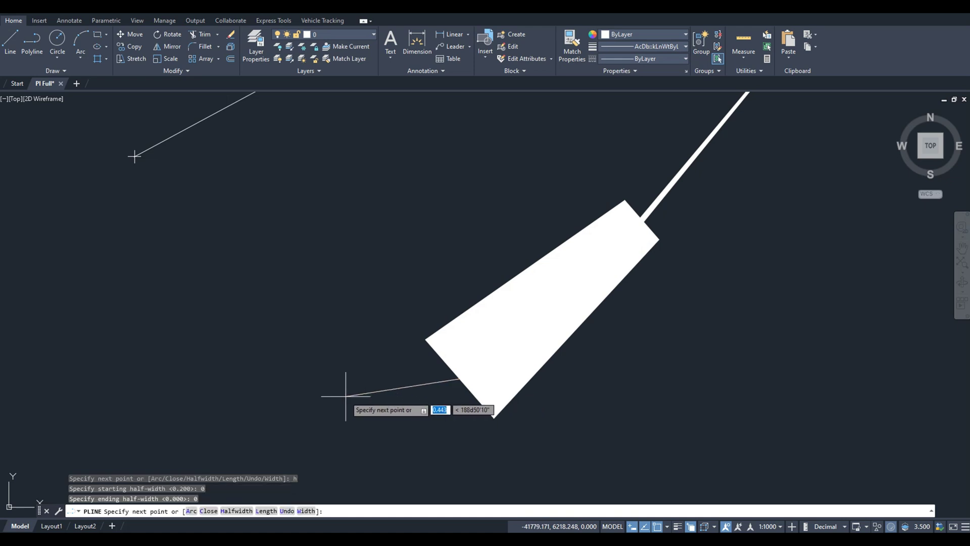
pyautogui.write('c')
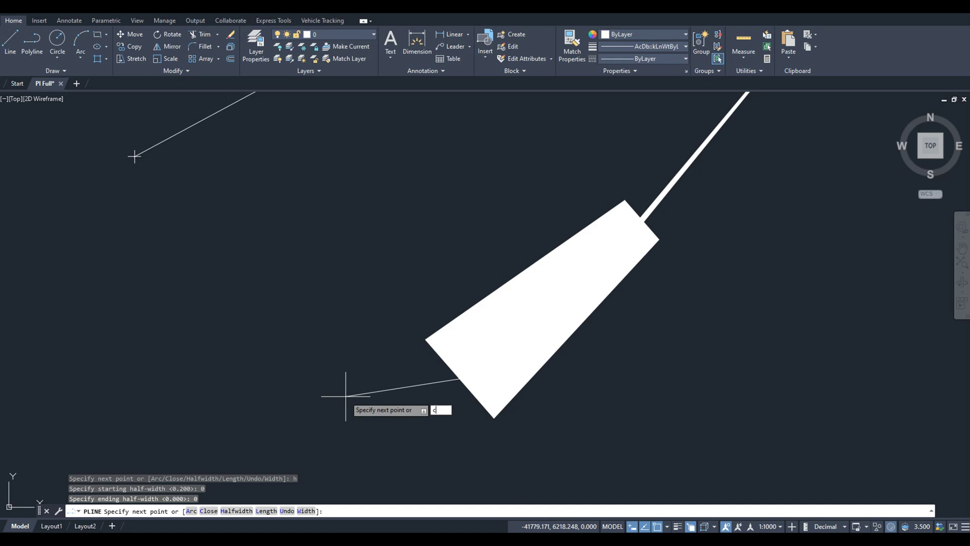
pyautogui.press('Return')
pyautogui.scroll(-3, 347, 396)
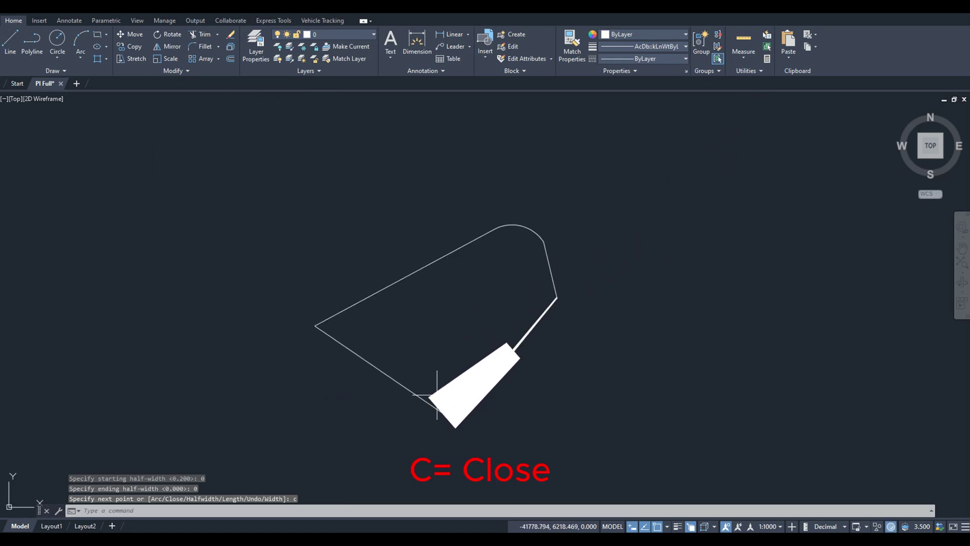
pyautogui.scroll(2, 437, 395)
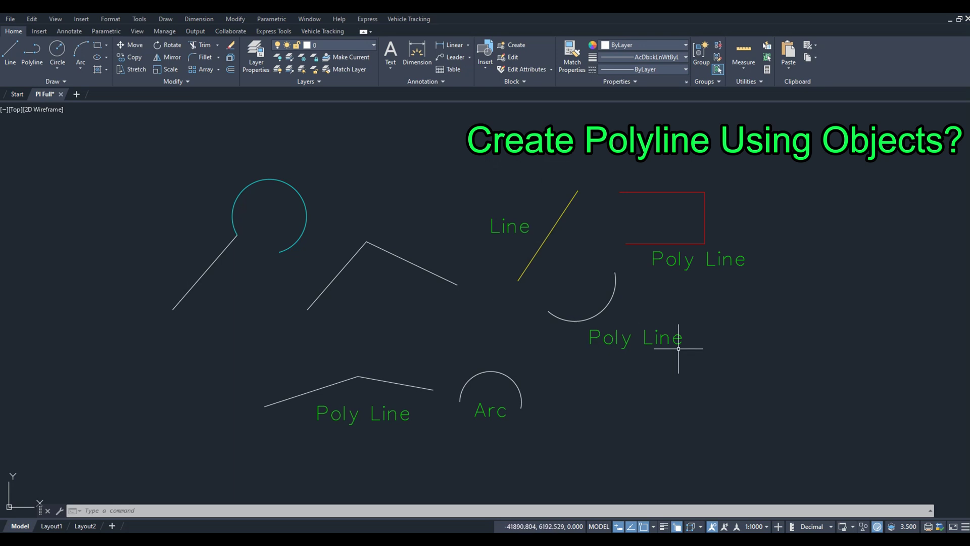
pyautogui.write('J')
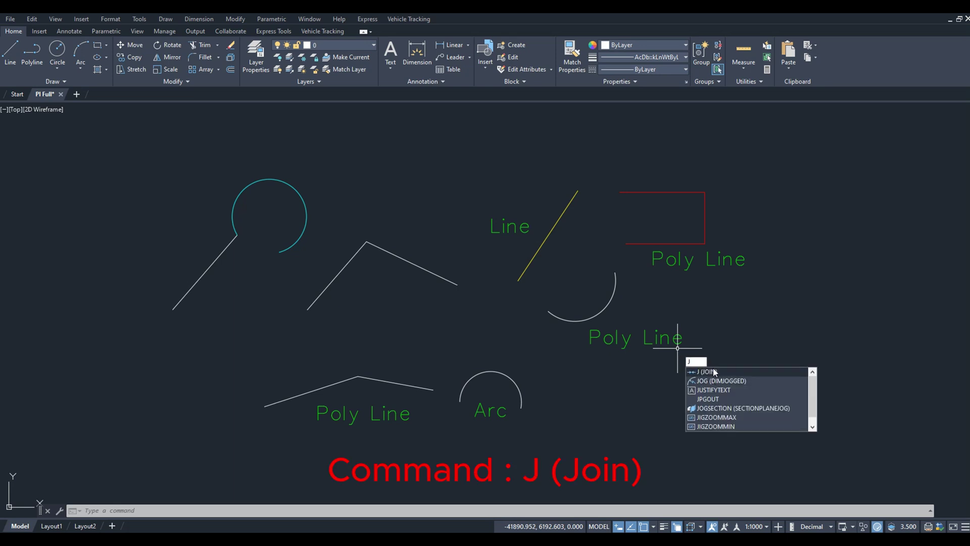
pyautogui.click(177, 83)
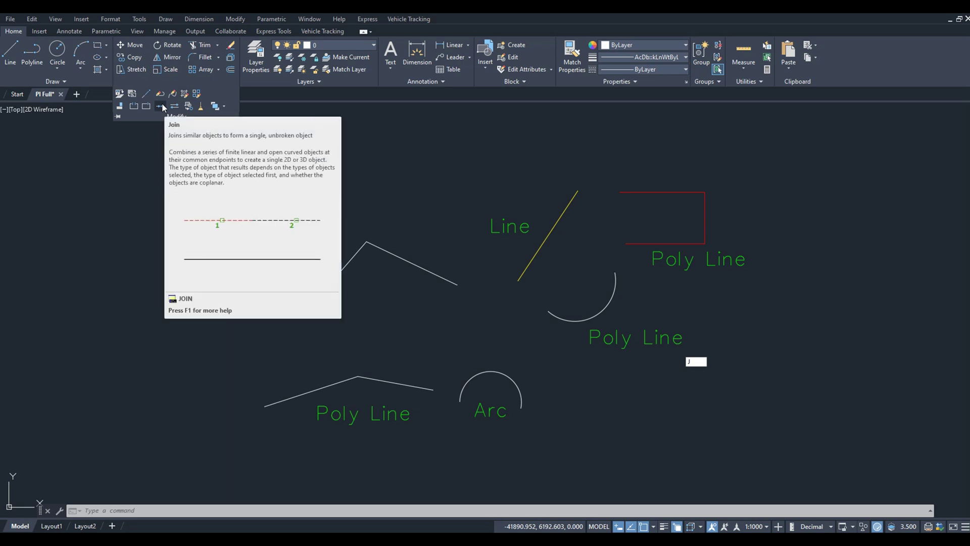
pyautogui.press('Escape')
pyautogui.press('Escape')
# Move the arc labelled Arc so its left endpoint meets the right end of the neighbouring white polyline
pyautogui.click(501, 393)
pyautogui.click(461, 349)
pyautogui.write('m')
pyautogui.press('Return')
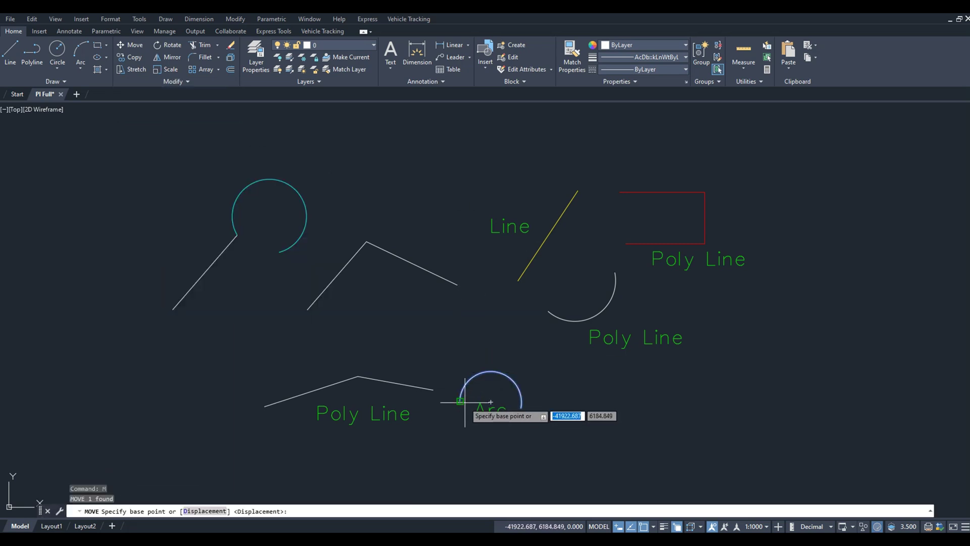
pyautogui.click(460, 401)
pyautogui.click(433, 389)
# Join the white polyline and the adjoining arc into one polyline, and check it by selecting it
pyautogui.click(440, 400)
pyautogui.click(425, 381)
pyautogui.write('j')
pyautogui.press('Return')
pyautogui.click(476, 361)
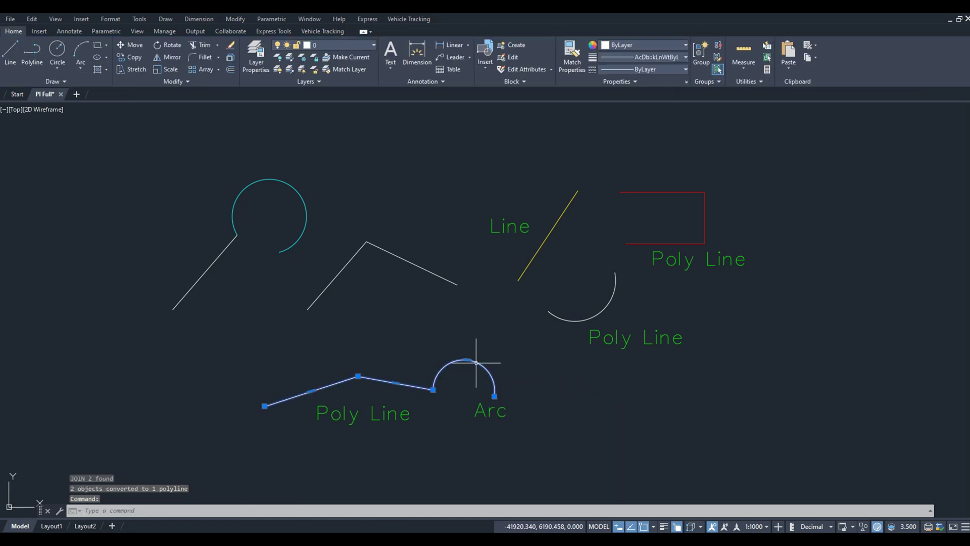
pyautogui.press('Escape')
# Move the white curved polyline so its upper endpoint meets the lower-left end of the red polyline
pyautogui.click(614, 291)
pyautogui.write('m')
pyautogui.press('Return')
pyautogui.click(615, 273)
pyautogui.click(627, 244)
# Move the yellow line so its upper endpoint meets the upper-left end of the red polyline
pyautogui.click(606, 216)
pyautogui.click(545, 243)
pyautogui.write('m')
pyautogui.press('Return')
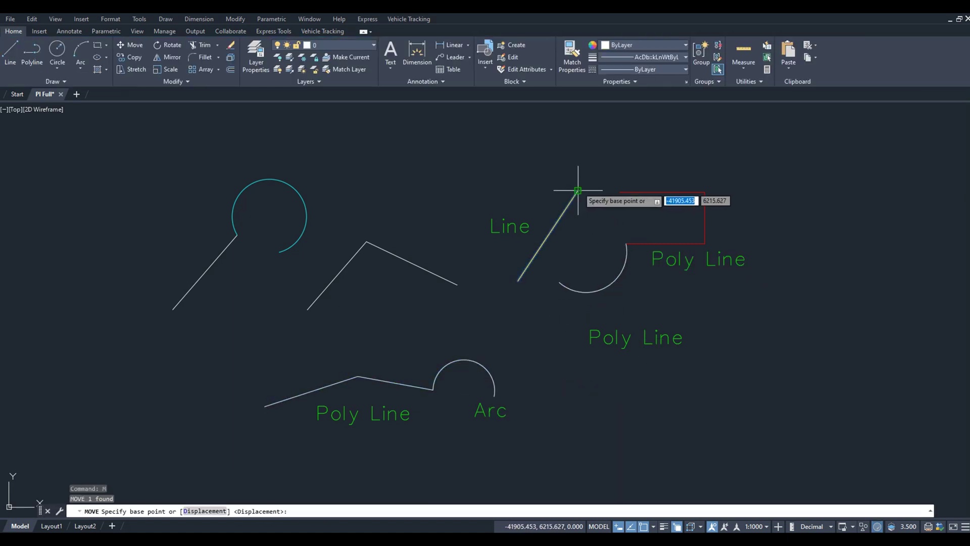
pyautogui.click(578, 191)
pyautogui.click(620, 192)
# Join the line, the red polyline and the curved polyline into a single polyline
pyautogui.moveTo(639, 200); pyautogui.dragTo(626, 253)
pyautogui.write('j')
pyautogui.press('Return')
pyautogui.click(626, 281)
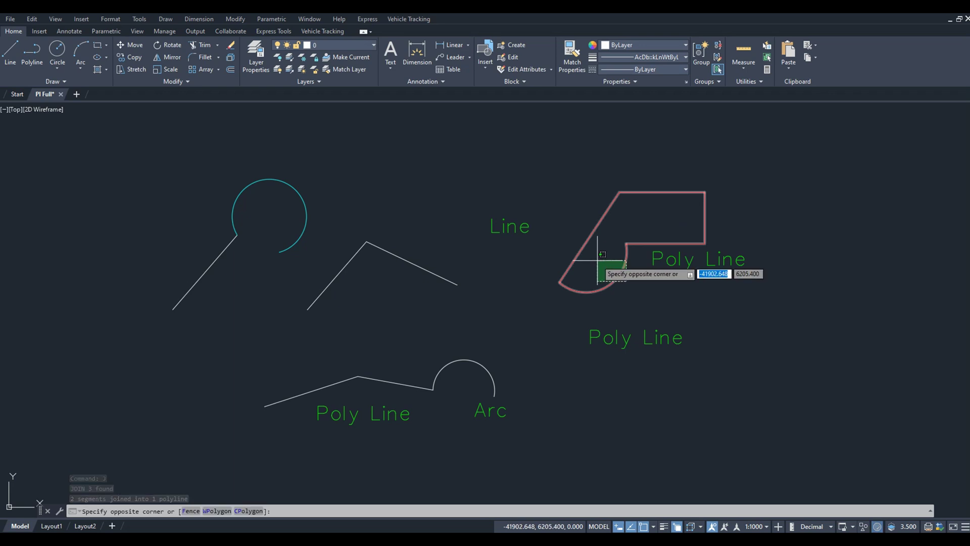
pyautogui.press('Escape')
# Move the cyan arc a short distance left, towards the upper end of the adjacent white line
pyautogui.click(296, 243)
pyautogui.write('m')
pyautogui.press('Return')
pyautogui.scroll(6, 217, 213)
pyautogui.moveTo(216, 225); pyautogui.dragTo(440, 308, button='middle')
pyautogui.click(492, 314)
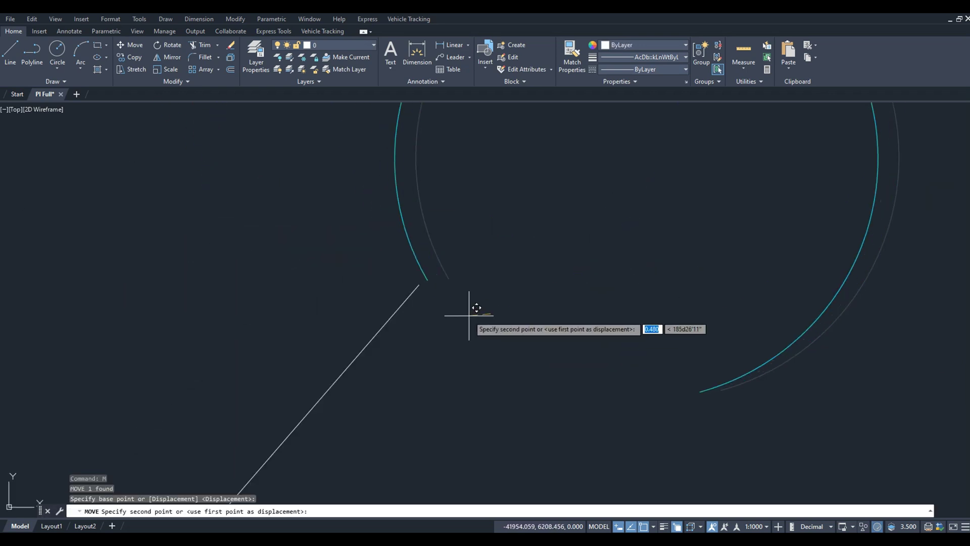
pyautogui.click(467, 317)
# Try to join the cyan arc and the white line across the gap between their ends
pyautogui.scroll(-4, 460, 293)
pyautogui.click(459, 307)
pyautogui.click(432, 274)
pyautogui.write('j')
pyautogui.press('Return')
# Move the cyan arc so its lower-left endpoint meets the upper endpoint of the white line
pyautogui.write('m')
pyautogui.press('Return')
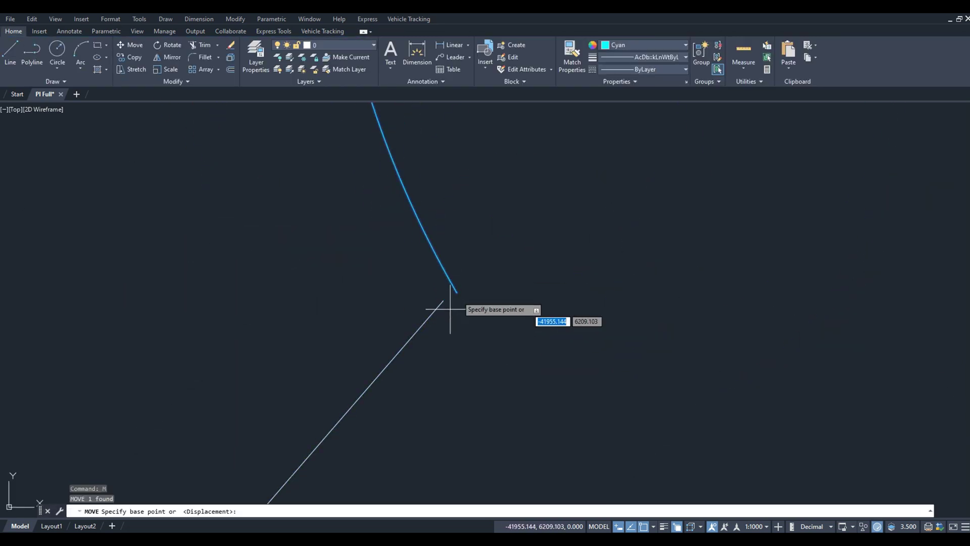
pyautogui.click(457, 292)
pyautogui.click(443, 301)
# Join the white line and the cyan arc into a single polyline
pyautogui.scroll(-3, 455, 303)
pyautogui.click(443, 260)
pyautogui.write('j')
pyautogui.press('Return')
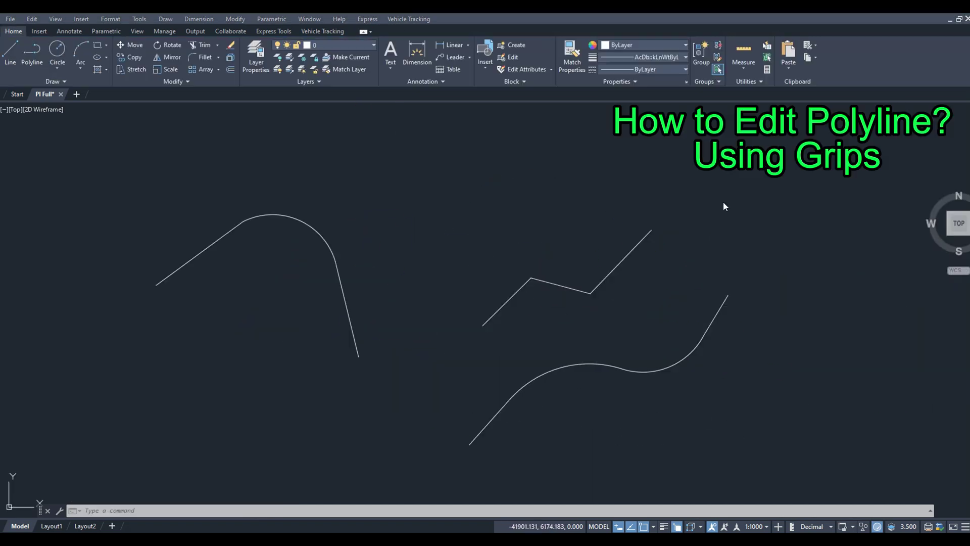
# Stretch the lower inner vertex of the zigzag polyline about 16.8 units up and slightly left, above the neighbouring vertex
pyautogui.click(613, 270)
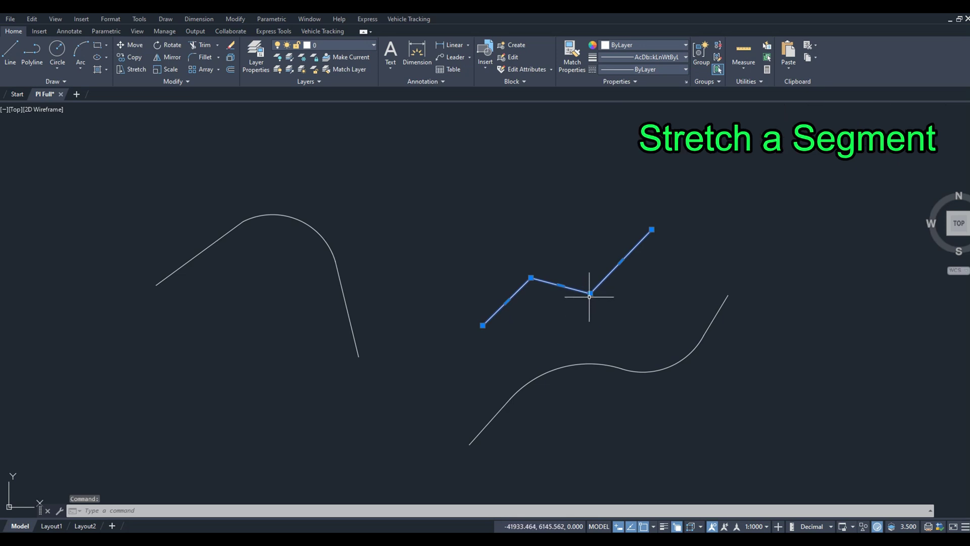
pyautogui.click(590, 293)
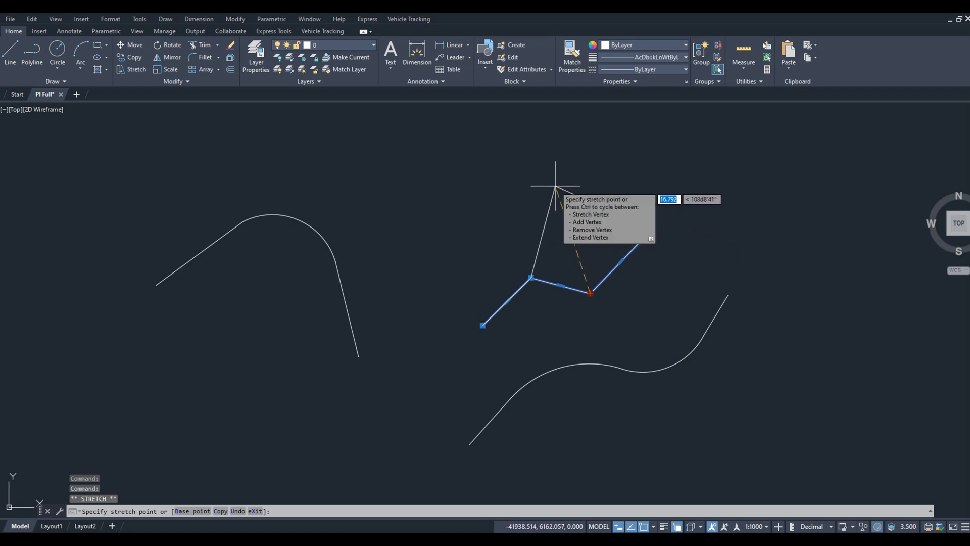
pyautogui.click(555, 185)
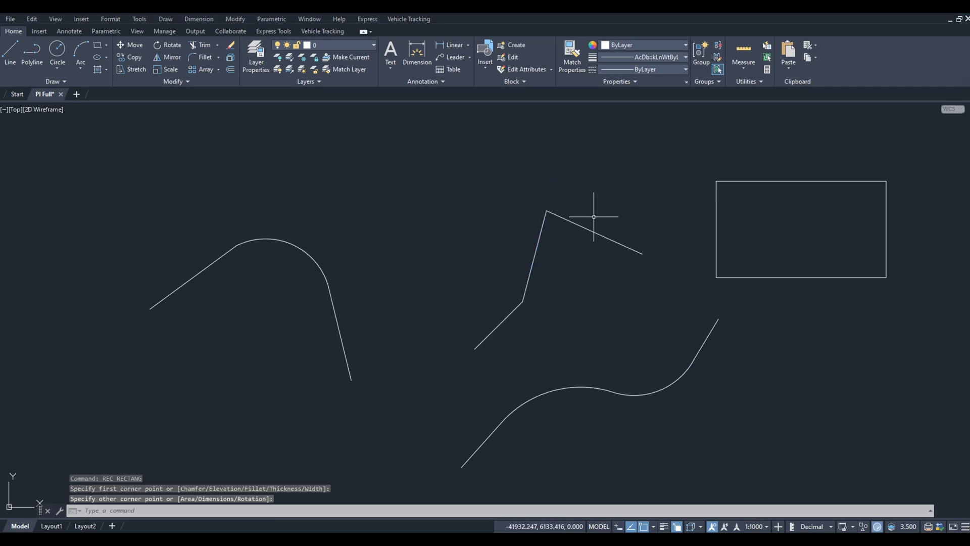
# Examine the grip options at the polyline's upper vertex and at the midpoint of its steep middle segment
pyautogui.click(570, 221)
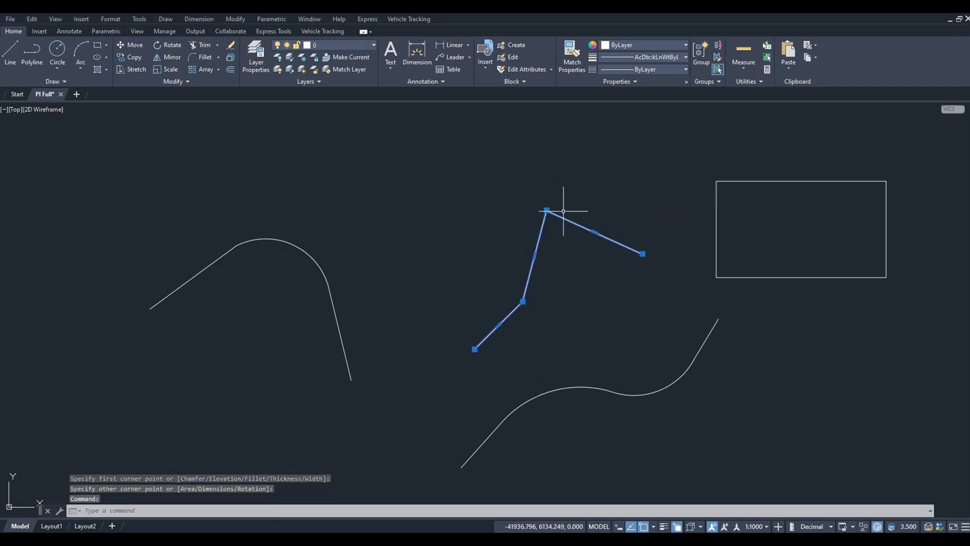
pyautogui.moveTo(546, 211)
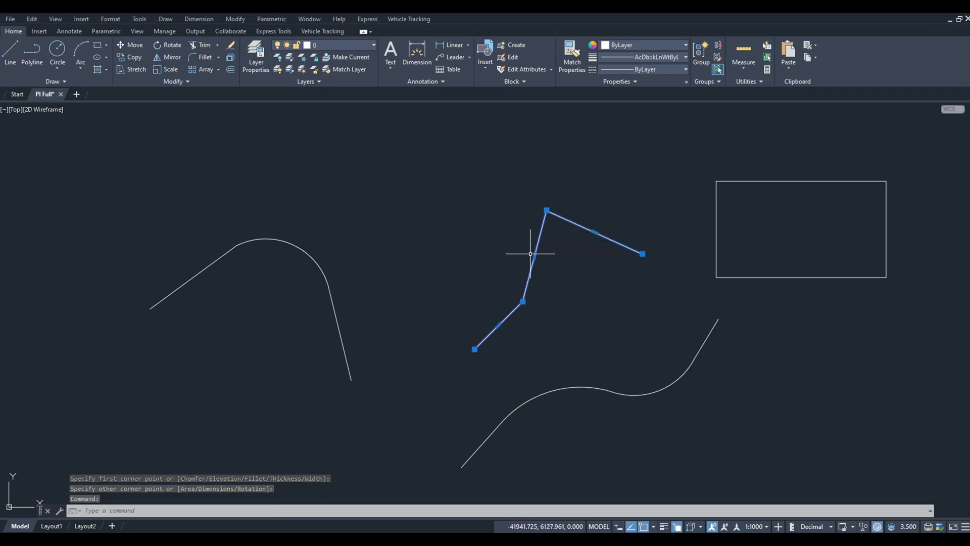
pyautogui.moveTo(535, 257)
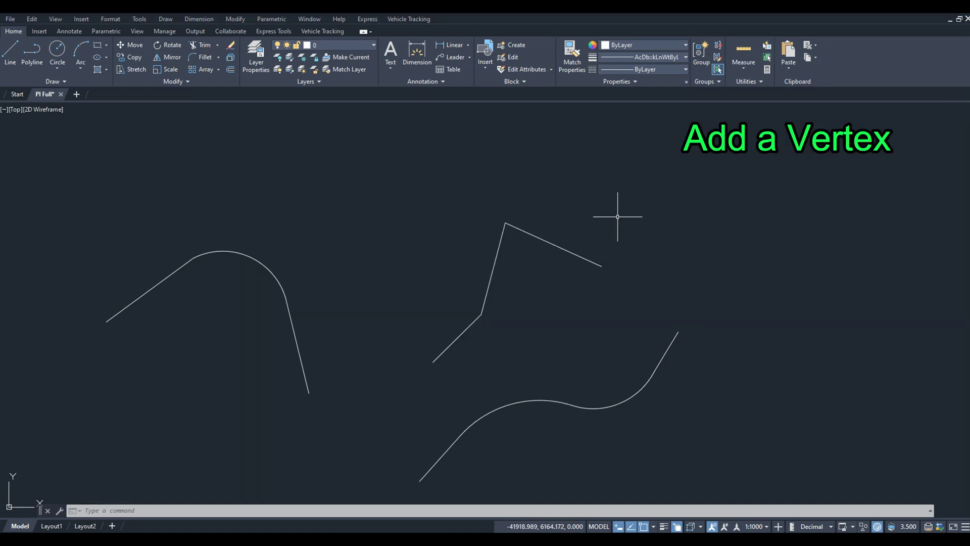
# Add a vertex to the polyline between its upper vertex and its right end, placed above the existing segment
pyautogui.click(554, 244)
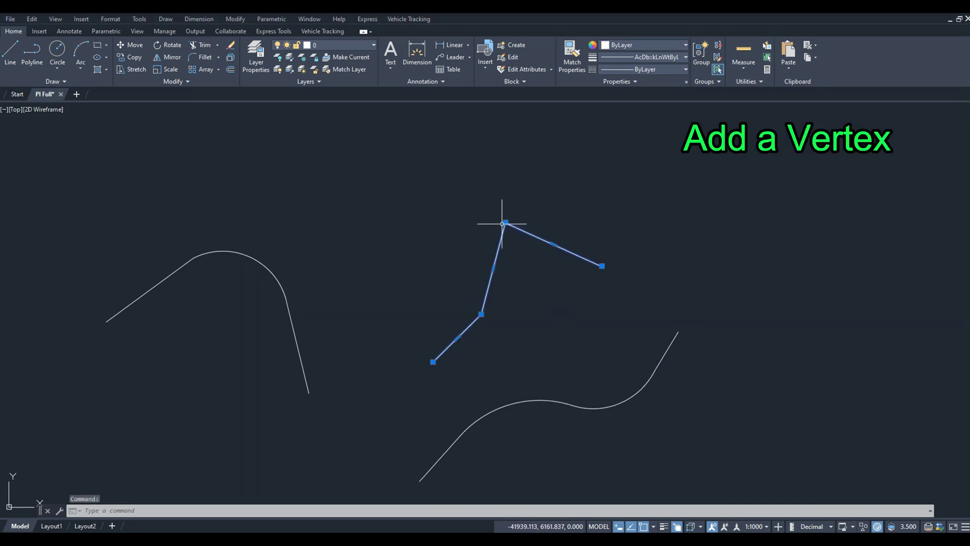
pyautogui.moveTo(505, 221)
pyautogui.click(532, 251)
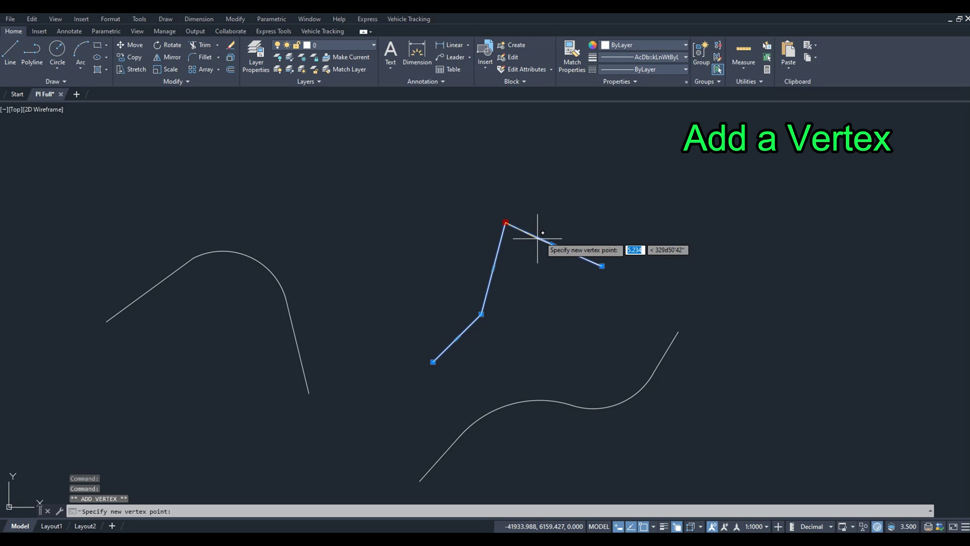
pyautogui.click(572, 206)
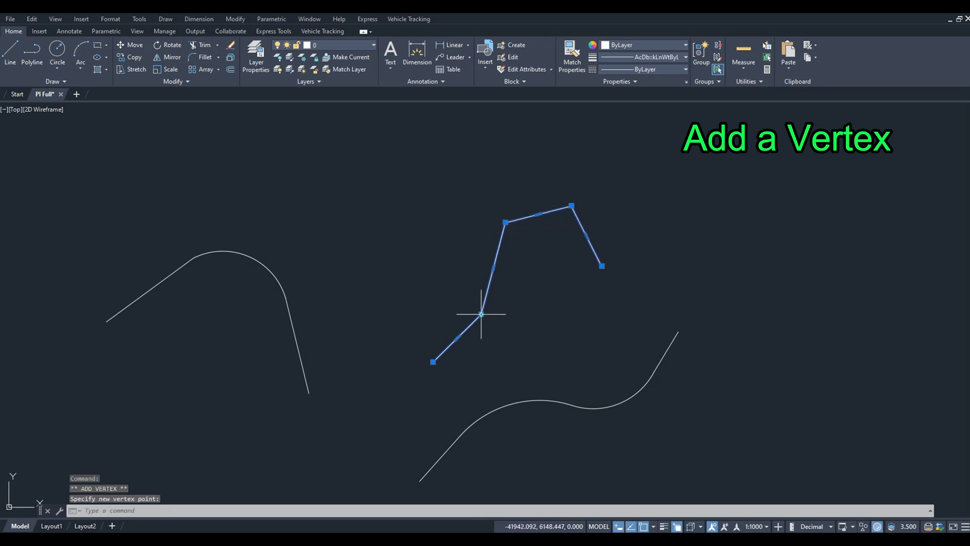
# Add a second vertex between the polyline's lower inner vertex and upper vertex, placed out to the left of the steep segment
pyautogui.moveTo(480, 314)
pyautogui.click(516, 342)
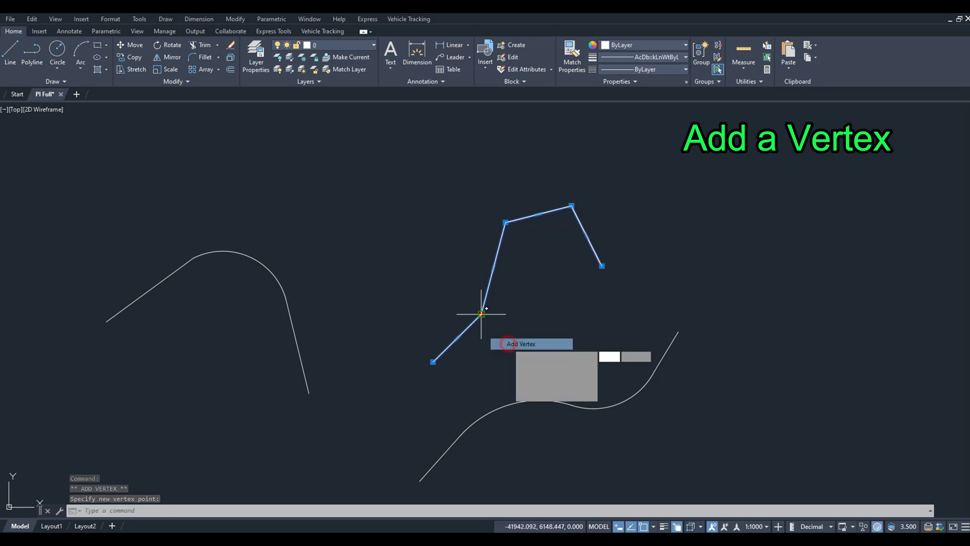
pyautogui.click(448, 290)
pyautogui.press('Escape')
pyautogui.press('Escape')
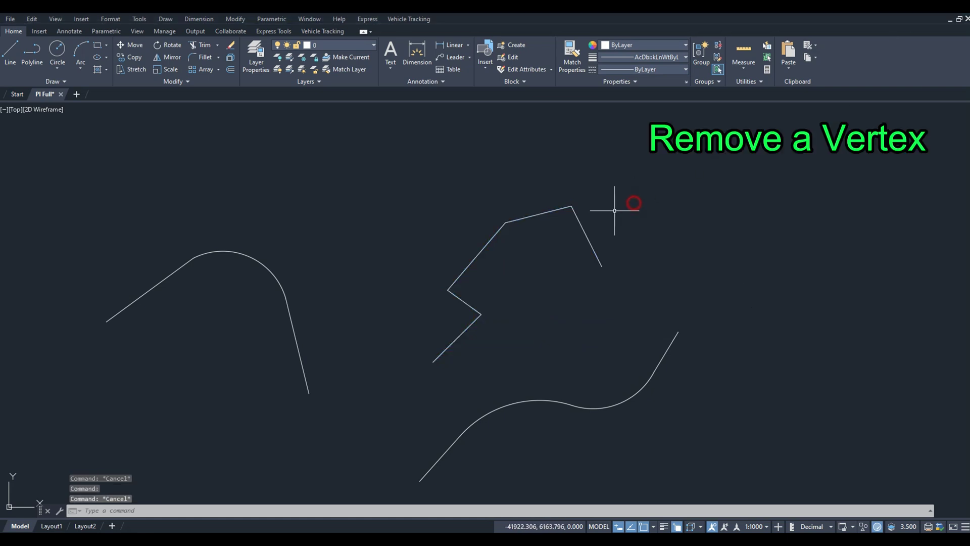
# Remove the two added vertices, the topmost one and the one protruding left, from the polyline
pyautogui.click(577, 217)
pyautogui.moveTo(572, 205)
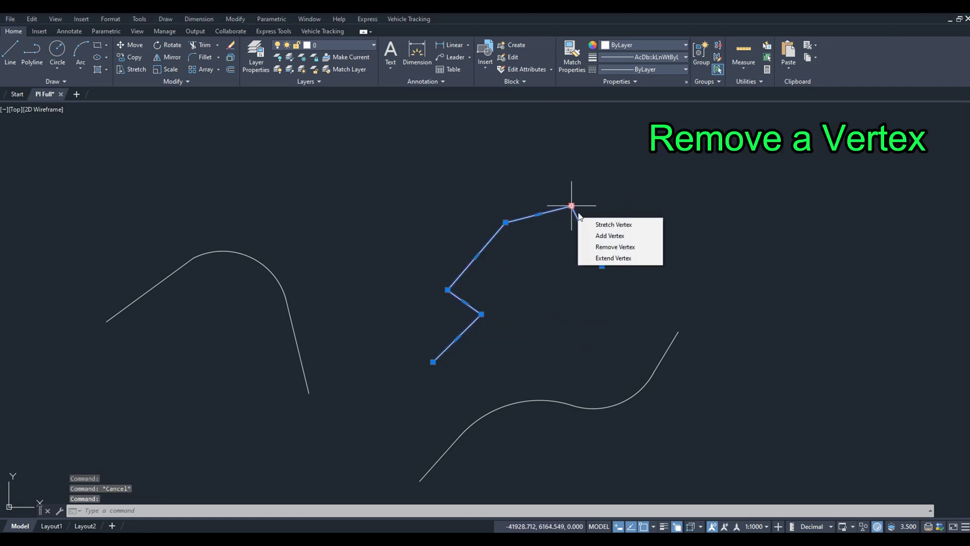
pyautogui.click(600, 247)
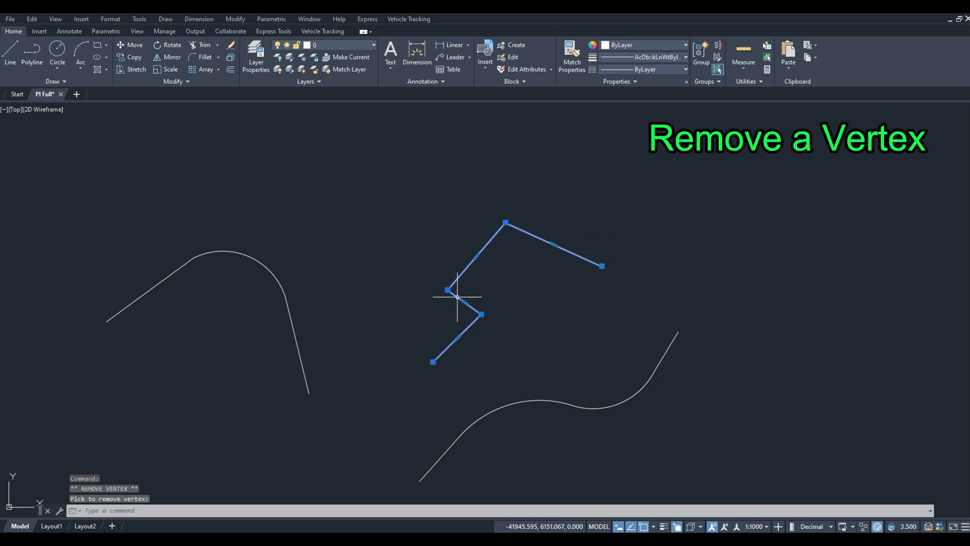
pyautogui.moveTo(448, 291)
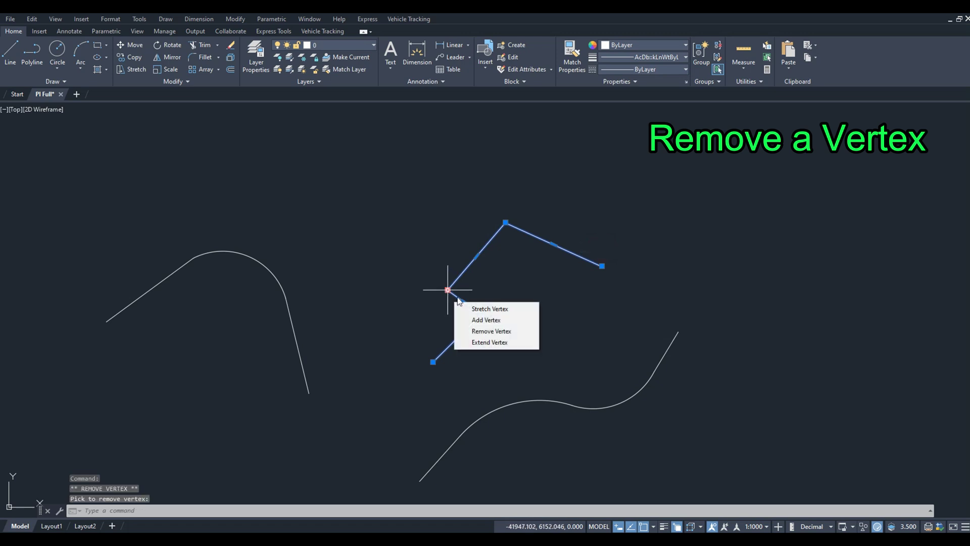
pyautogui.click(483, 331)
pyautogui.press('Escape')
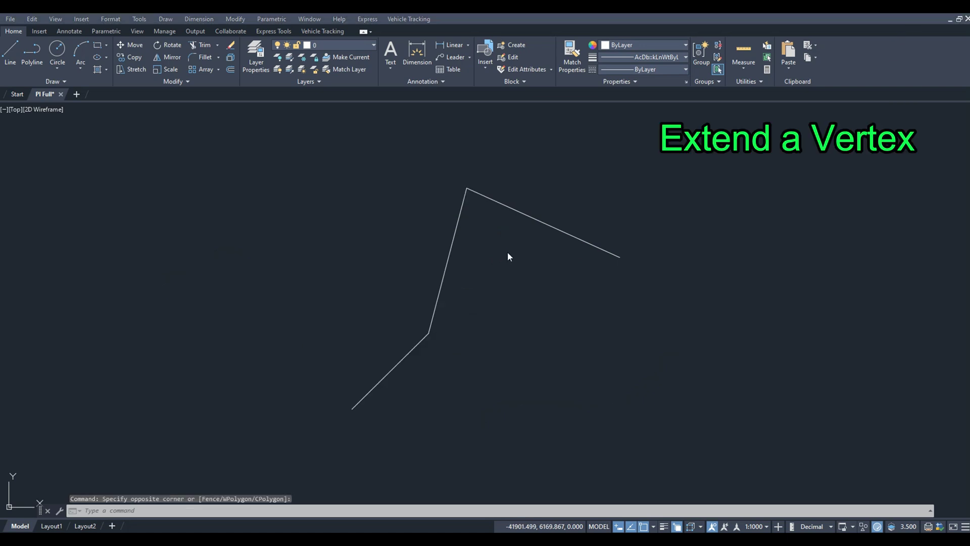
# Extend the polyline from its right end vertex with a new segment running down and slightly right
pyautogui.click(546, 223)
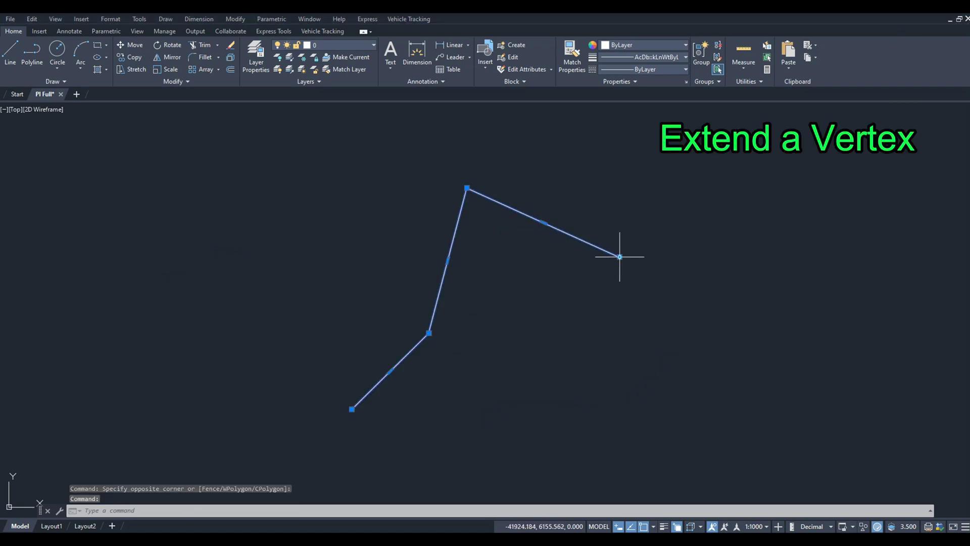
pyautogui.moveTo(619, 256)
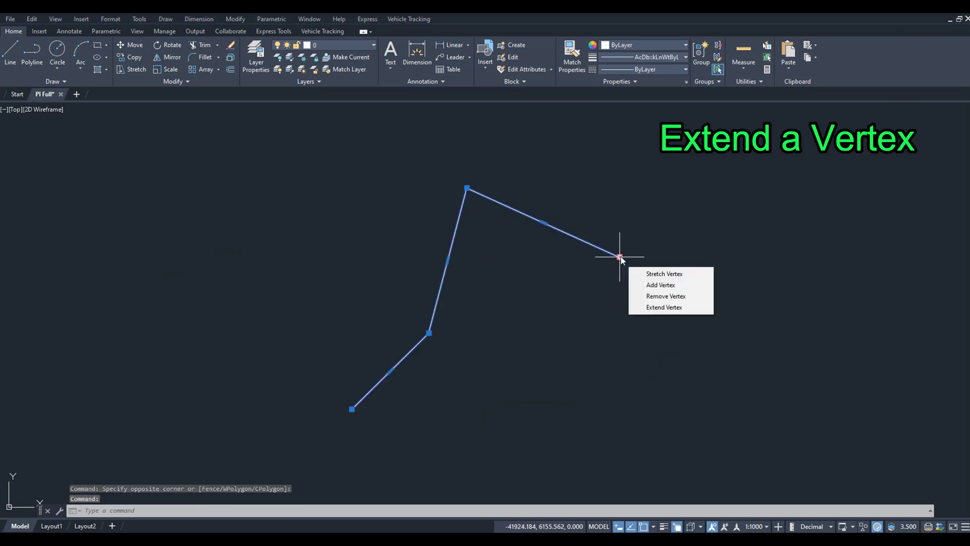
pyautogui.click(663, 307)
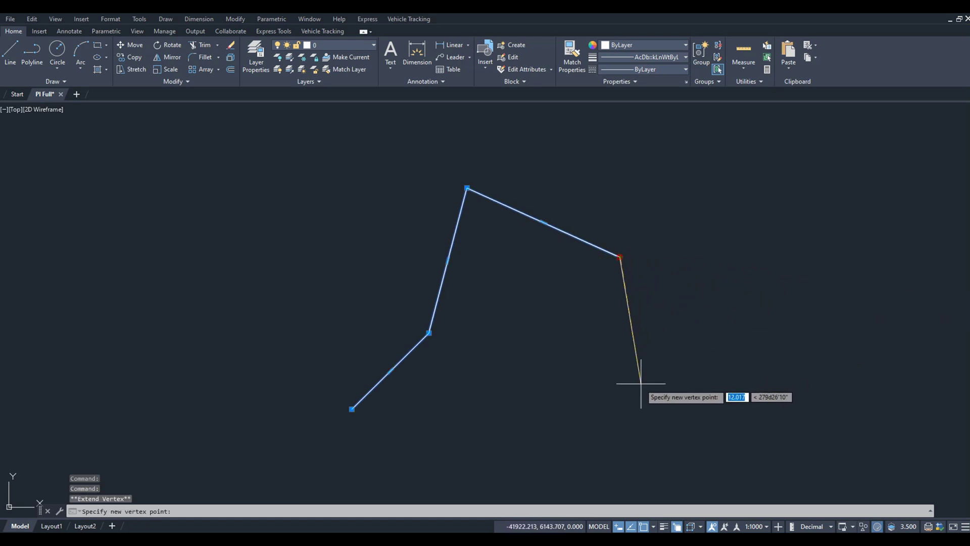
pyautogui.click(665, 390)
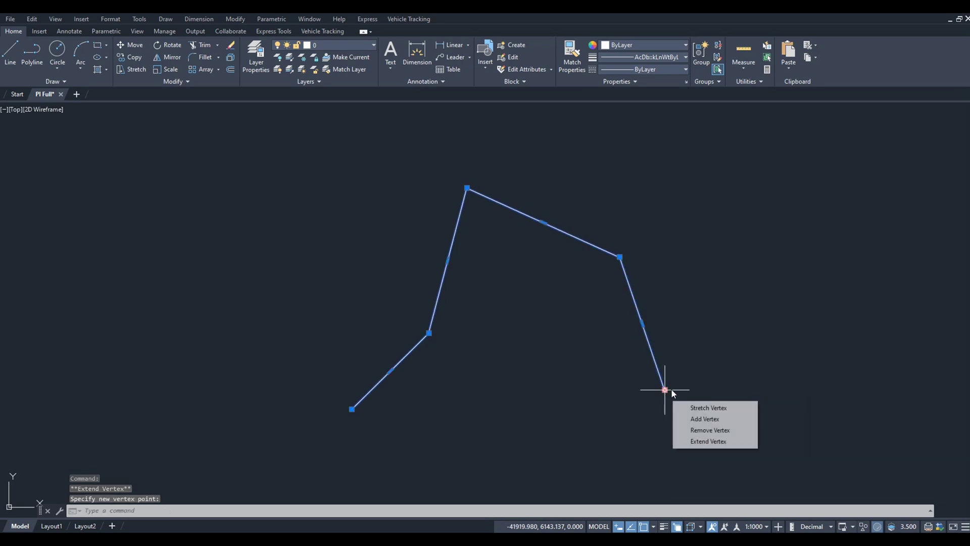
pyautogui.press('Escape')
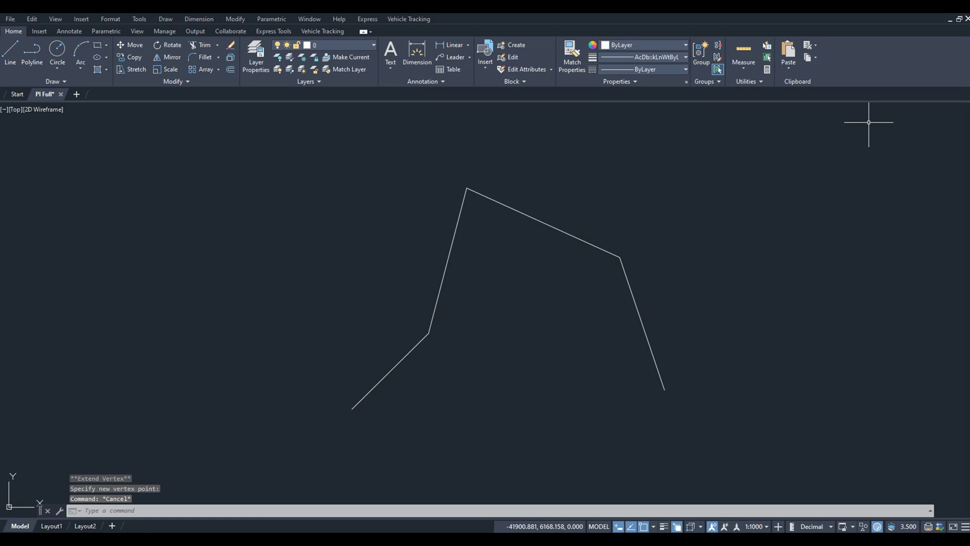
pyautogui.press('Escape')
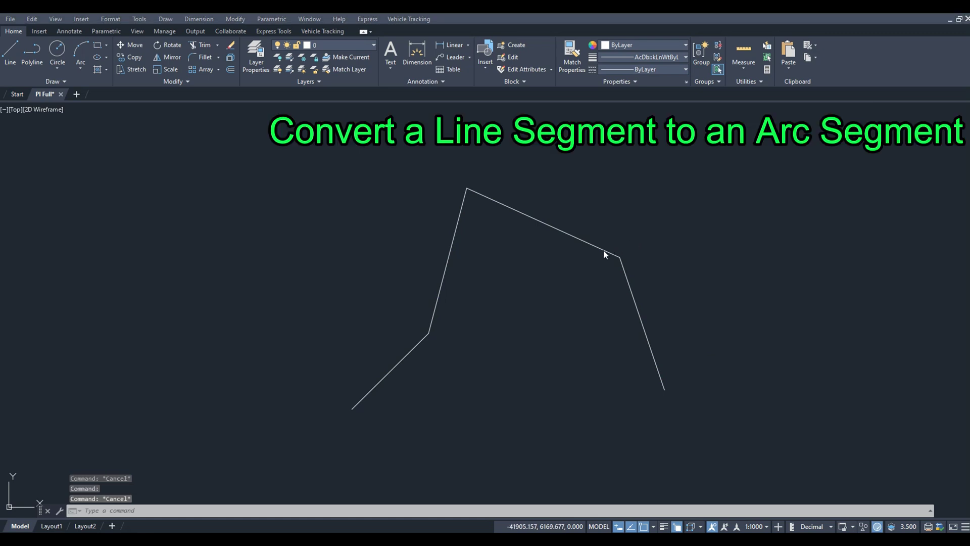
# Convert the polyline's upper sloping segment to an upward-bulging arc with its midpoint about 4.1 units from the segment's midpoint
pyautogui.click(598, 248)
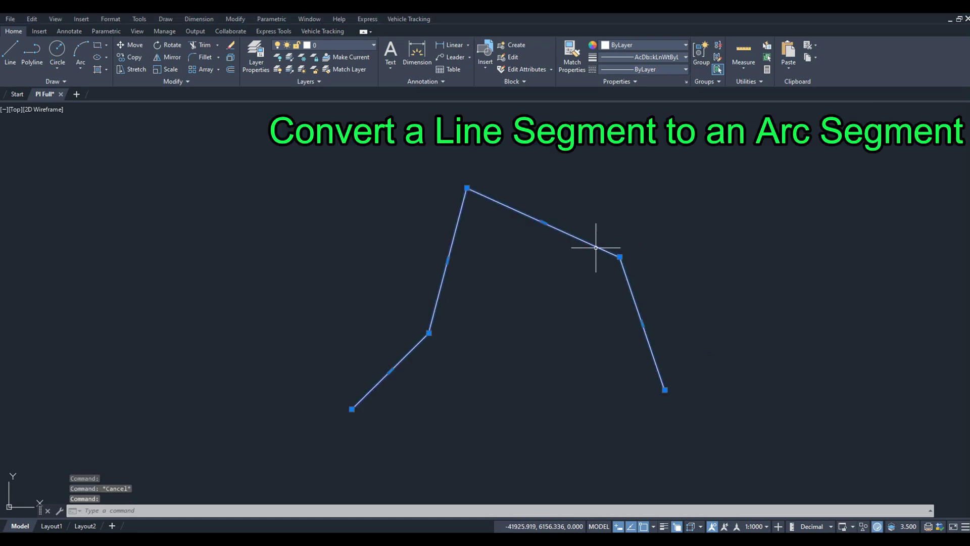
pyautogui.moveTo(544, 223)
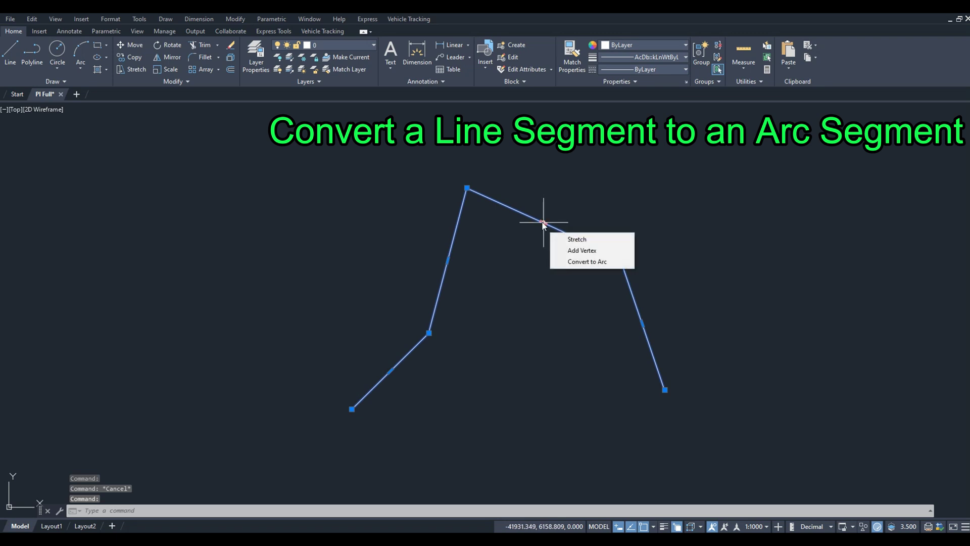
pyautogui.click(581, 262)
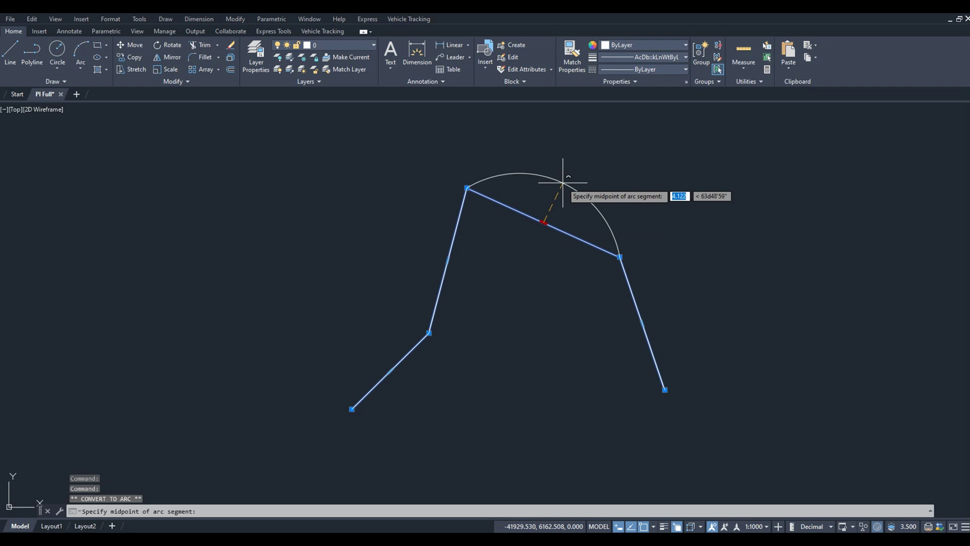
pyautogui.click(563, 182)
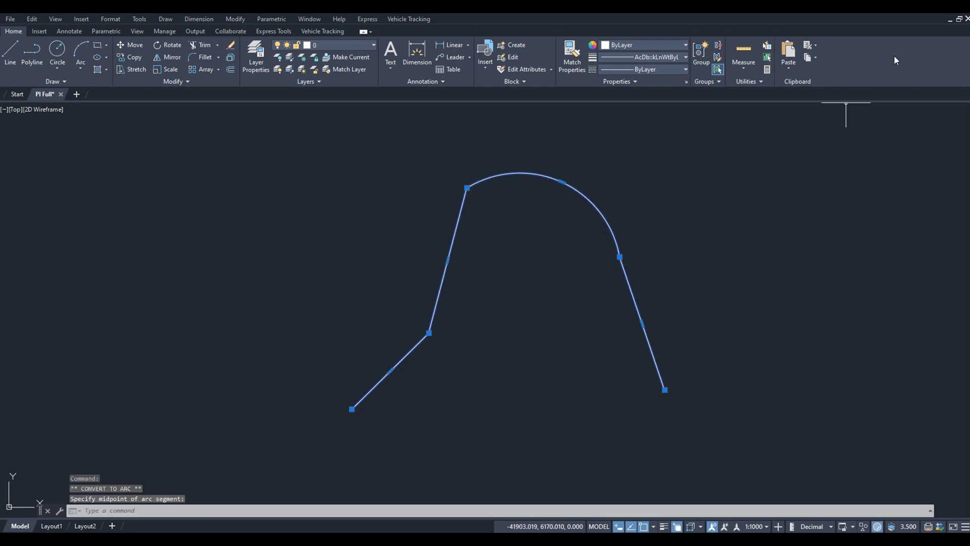
pyautogui.press('Escape')
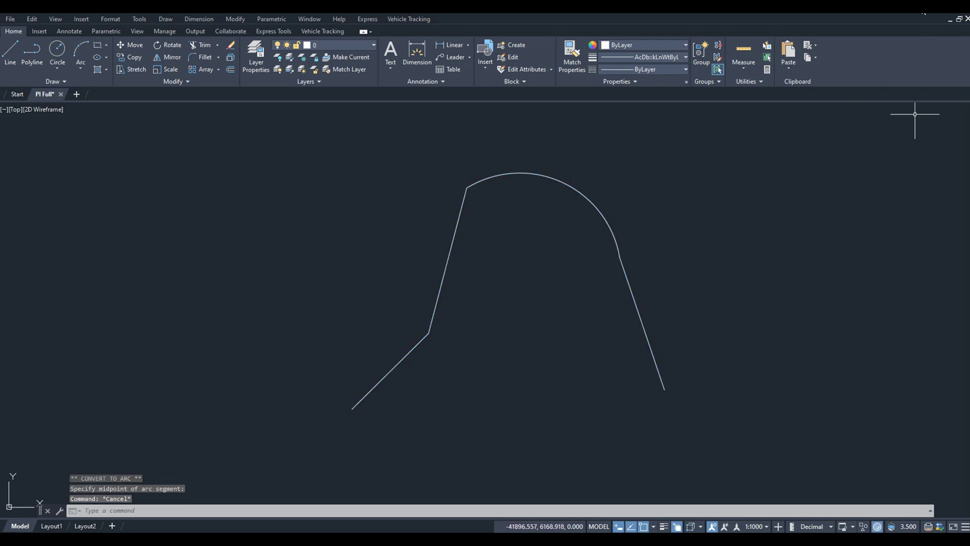
# Convert the polyline's upper arc segment back to a straight line segment
pyautogui.click(595, 207)
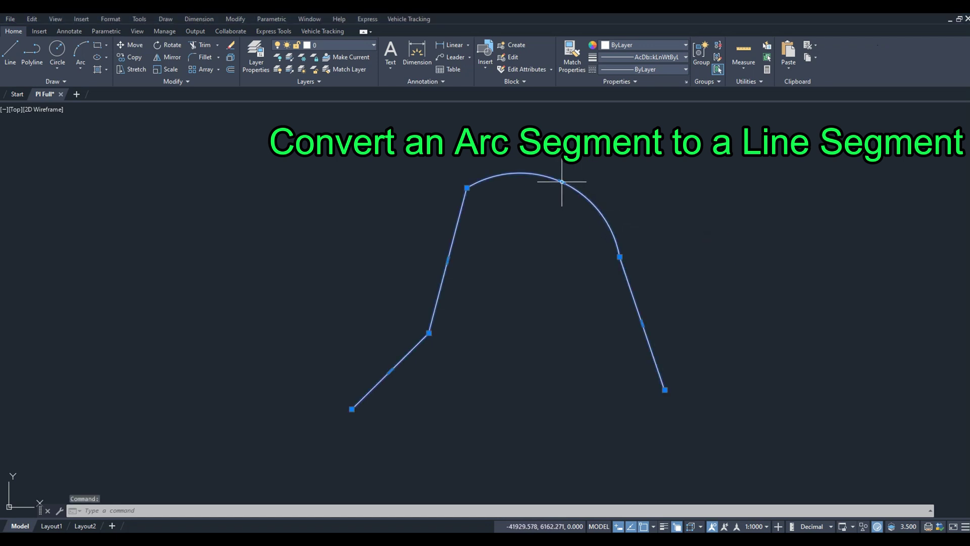
pyautogui.moveTo(562, 181)
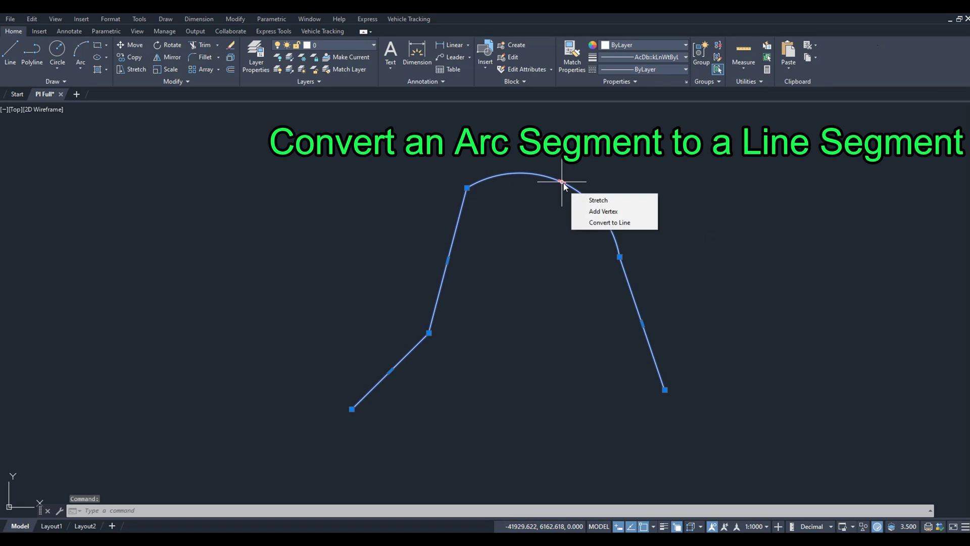
pyautogui.click(607, 223)
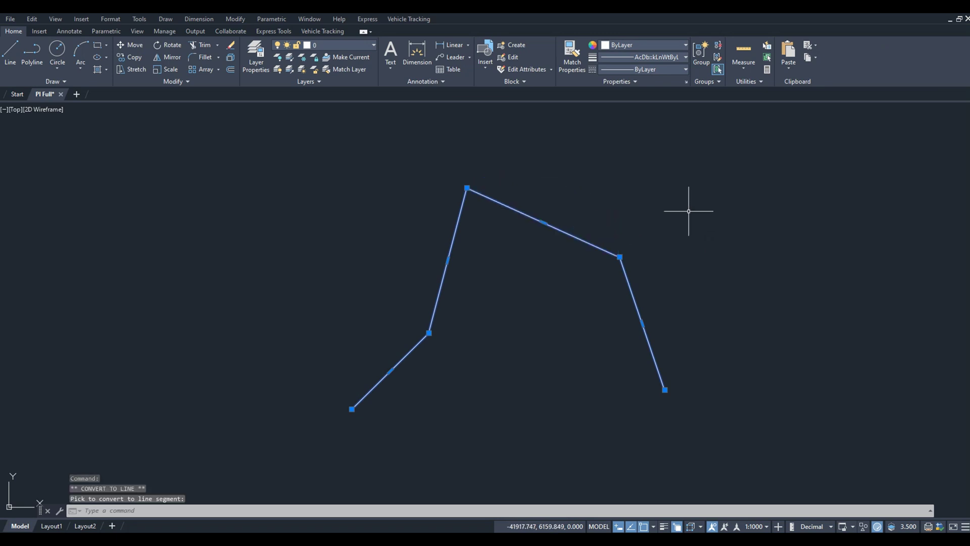
pyautogui.press('Escape')
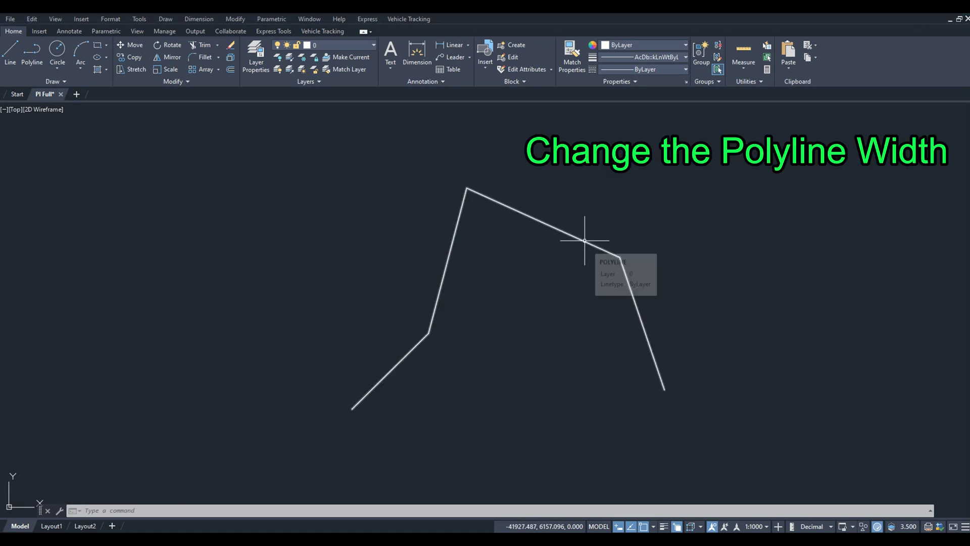
pyautogui.click(585, 240)
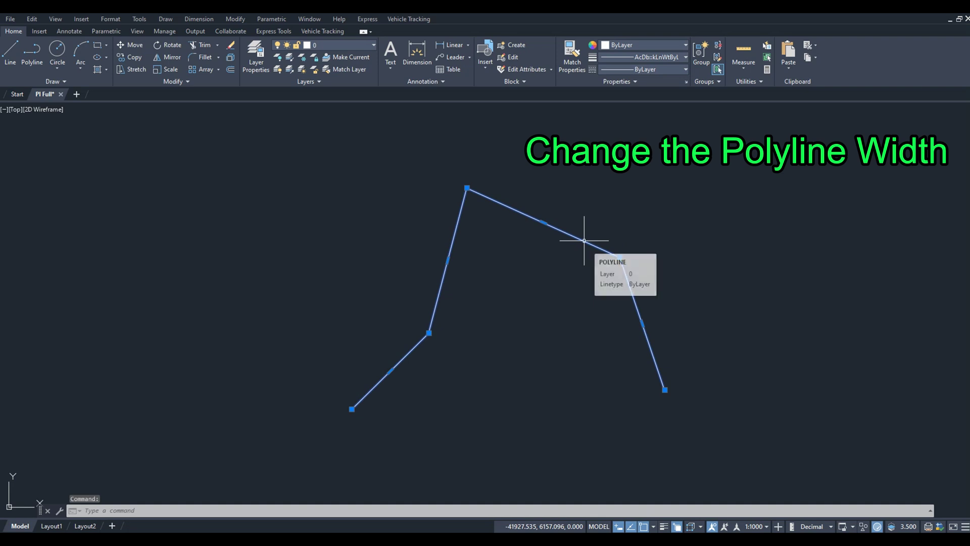
pyautogui.press('Escape')
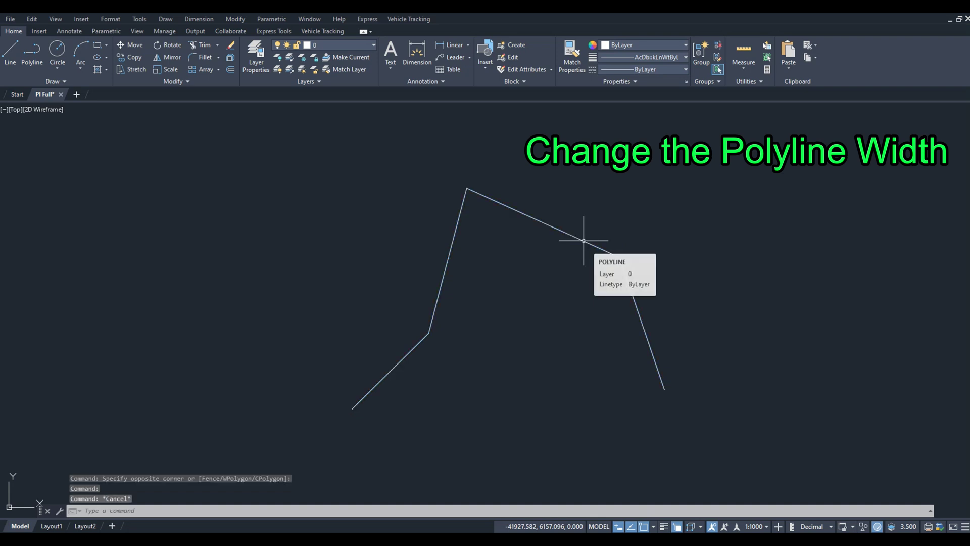
pyautogui.click(583, 240)
pyautogui.rightClick(584, 241)
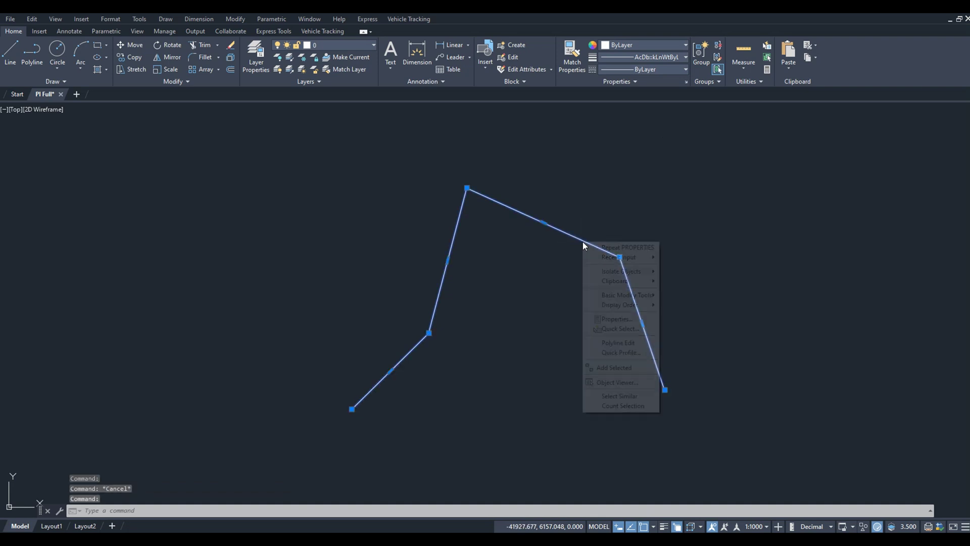
pyautogui.click(618, 343)
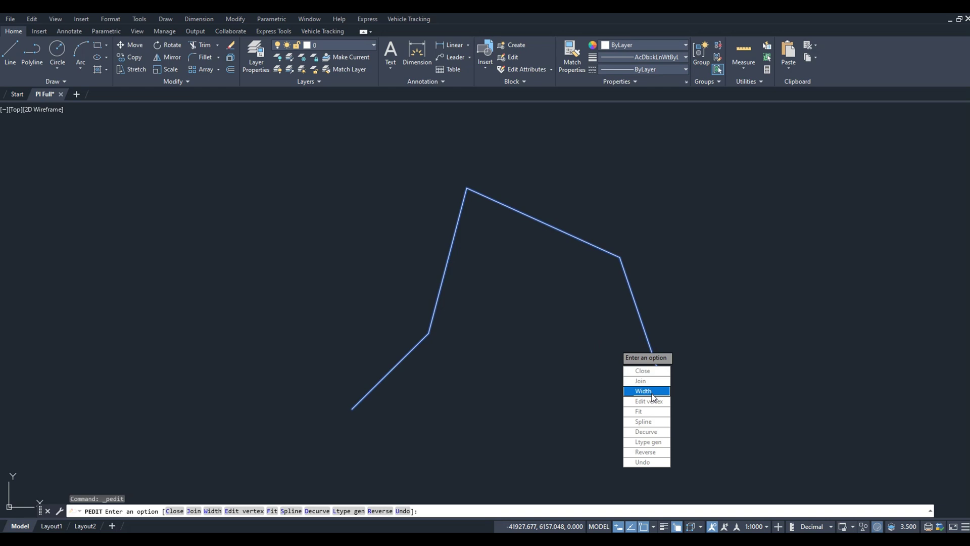
pyautogui.press('Escape')
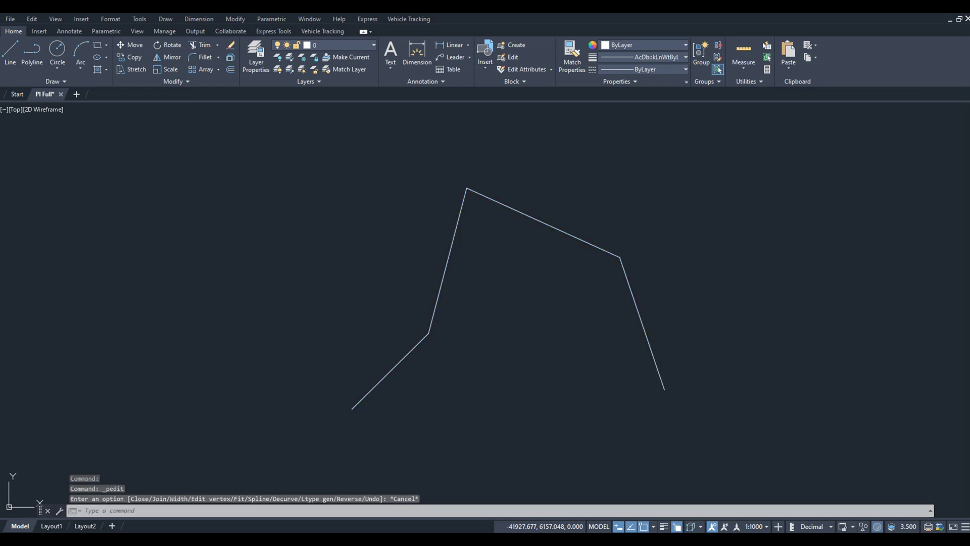
# Set the width of all segments of the polyline to 1 with Polyline Edit
pyautogui.doubleClick(648, 340)
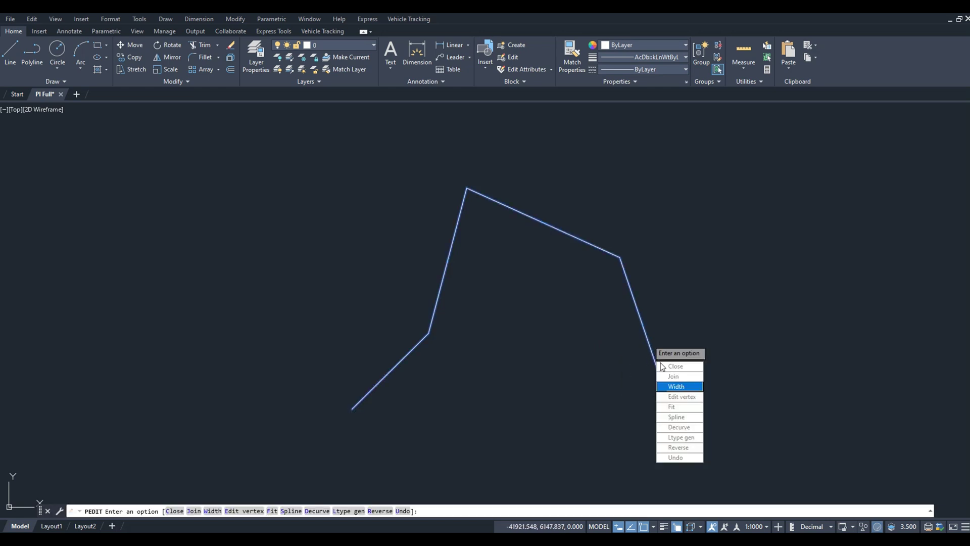
pyautogui.click(674, 387)
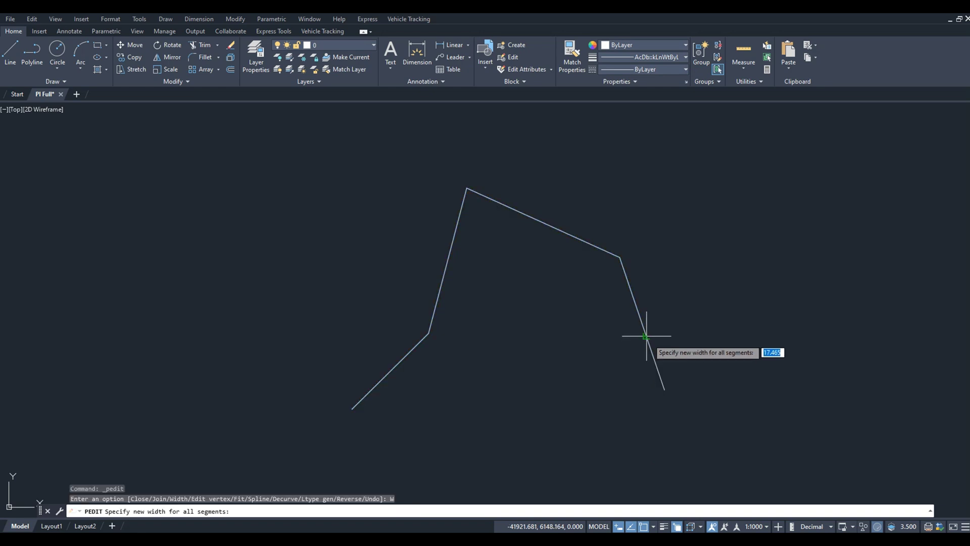
pyautogui.write('1')
pyautogui.press('Return')
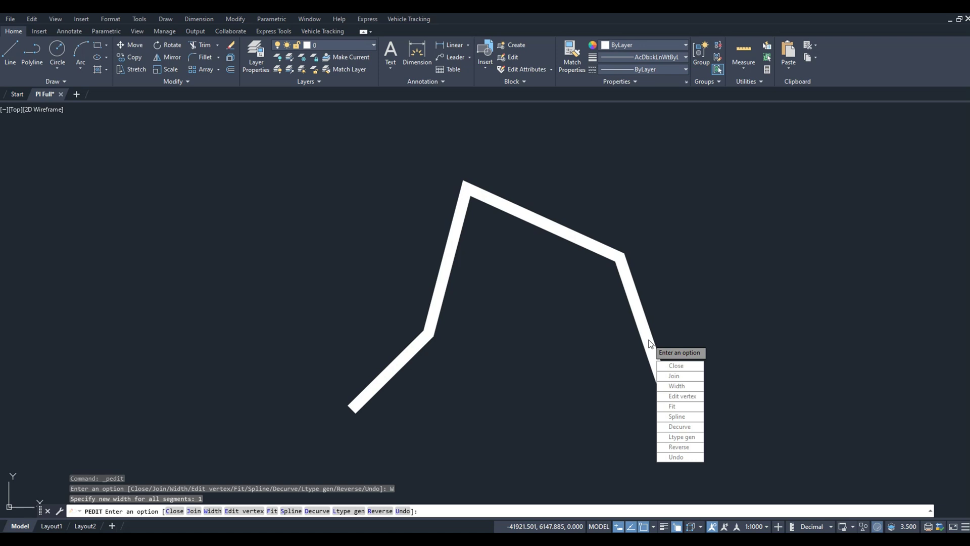
pyautogui.press('Escape')
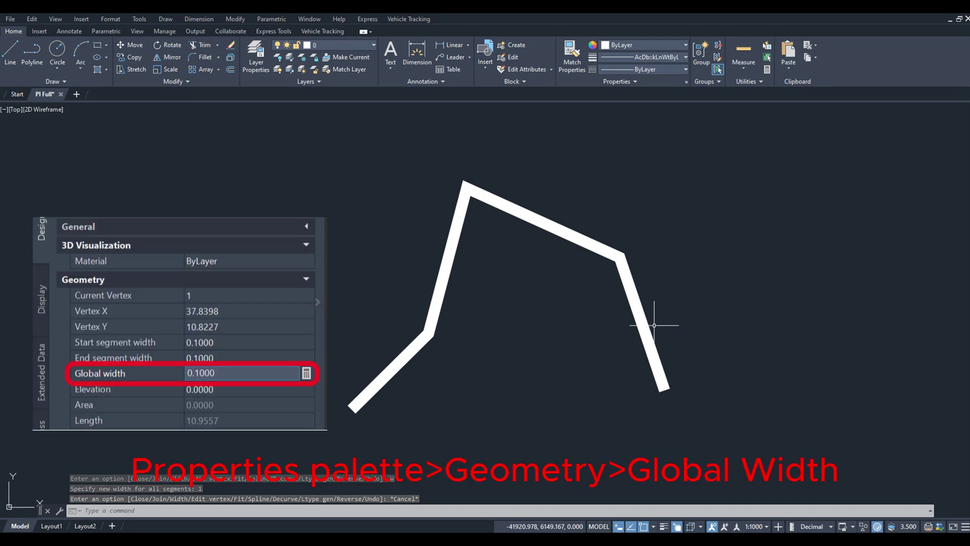
pyautogui.press('Escape')
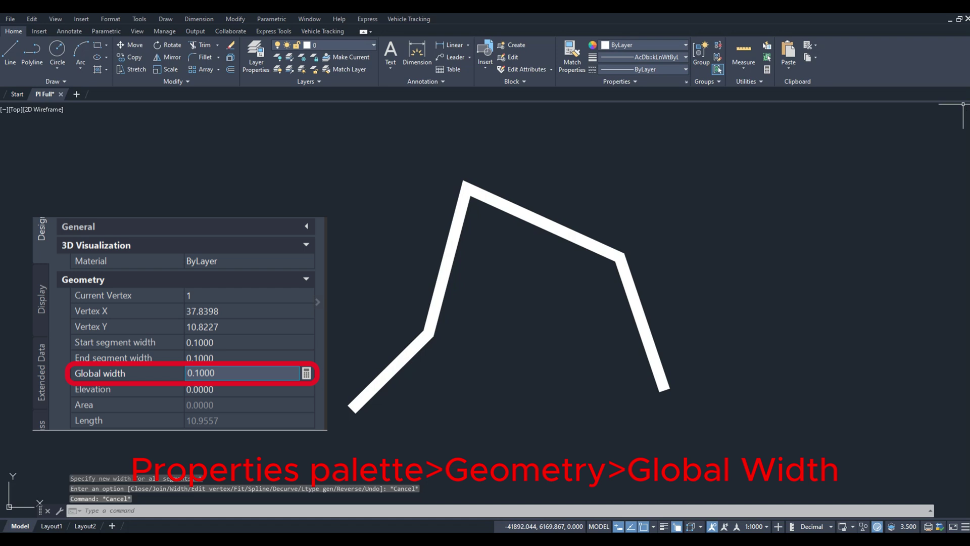
# Display the widened polyline's properties to examine where its global width is set, and clear the selection
pyautogui.hotkey('ctrl', '1')
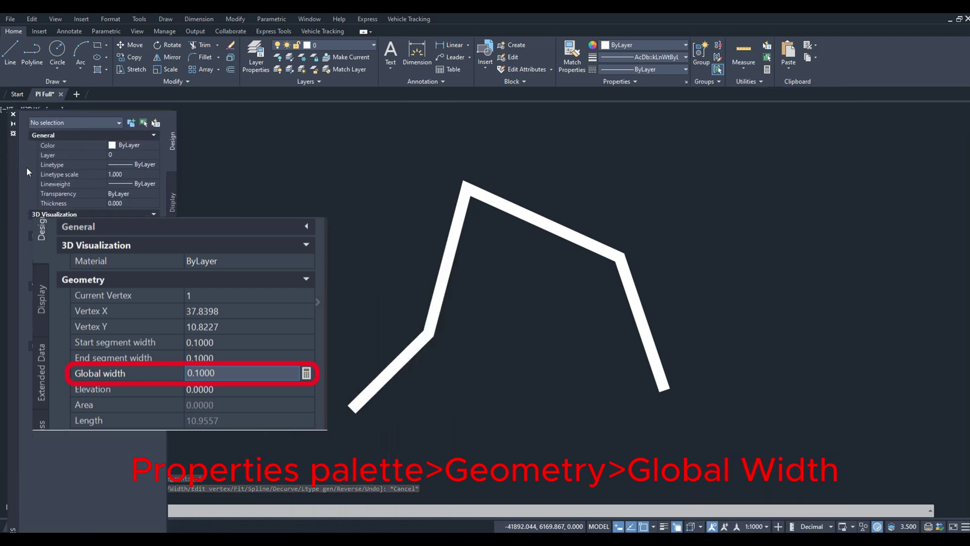
pyautogui.click(440, 289)
pyautogui.click(427, 277)
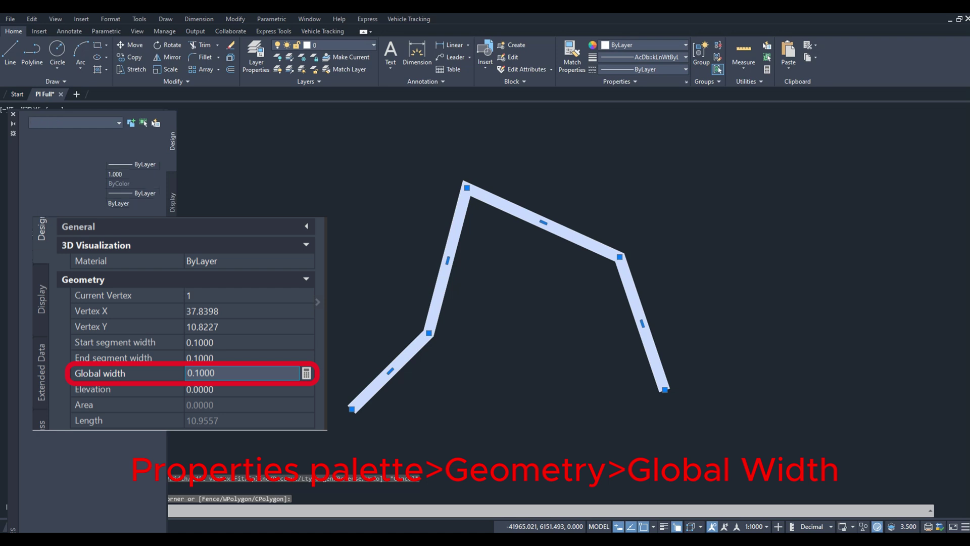
pyautogui.press('Escape')
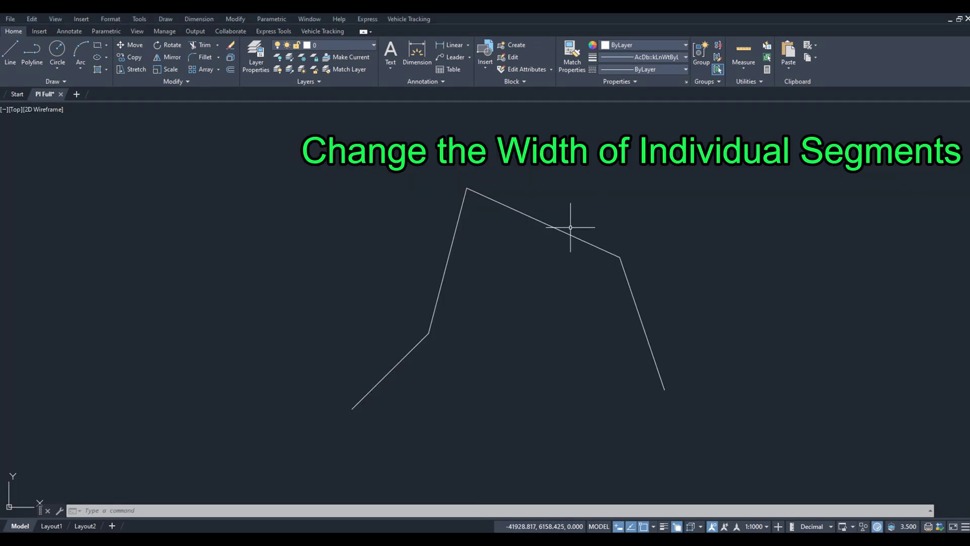
# Using vertex editing, give the polyline's second segment, rising steeply to the peak, a starting width of 1 and an ending width of 1.5
pyautogui.click(568, 234)
pyautogui.press('Up')
pyautogui.press('Up')
pyautogui.press('Up')
pyautogui.press('Up')
pyautogui.press('Up')
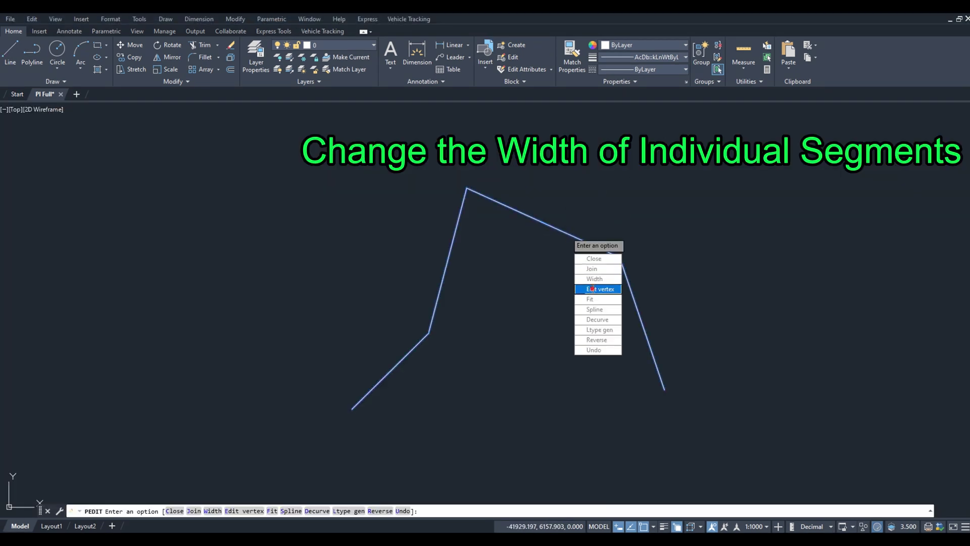
pyautogui.press('Return')
pyautogui.press('Return')
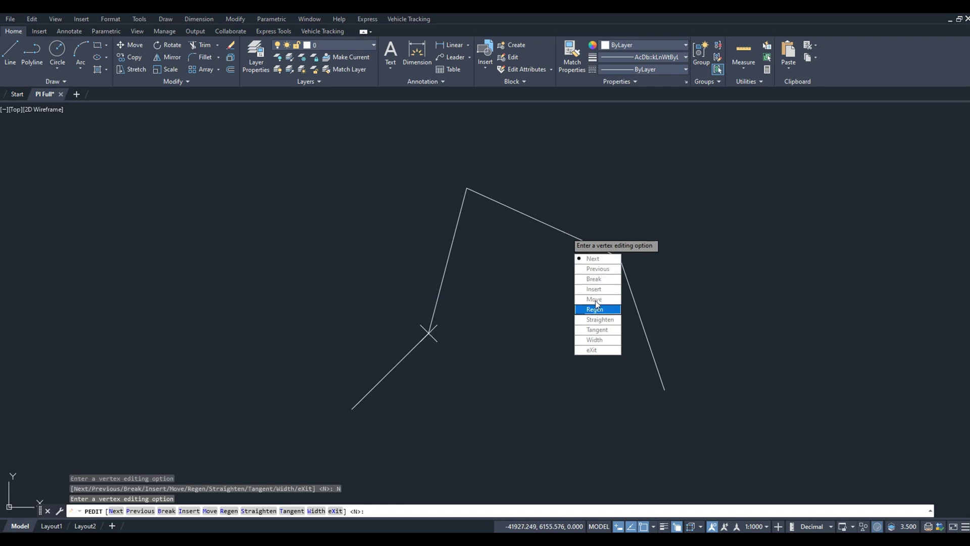
pyautogui.click(597, 340)
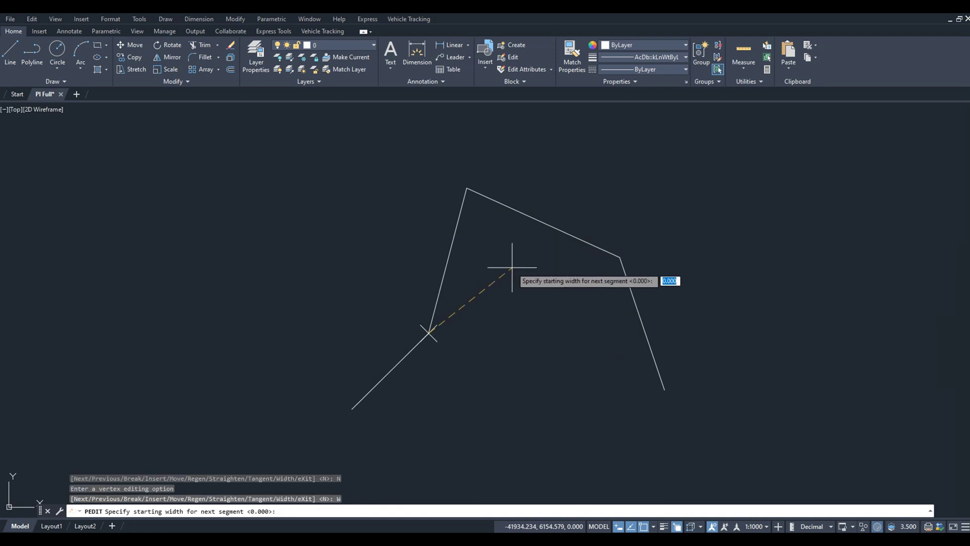
pyautogui.write('1')
pyautogui.press('Return')
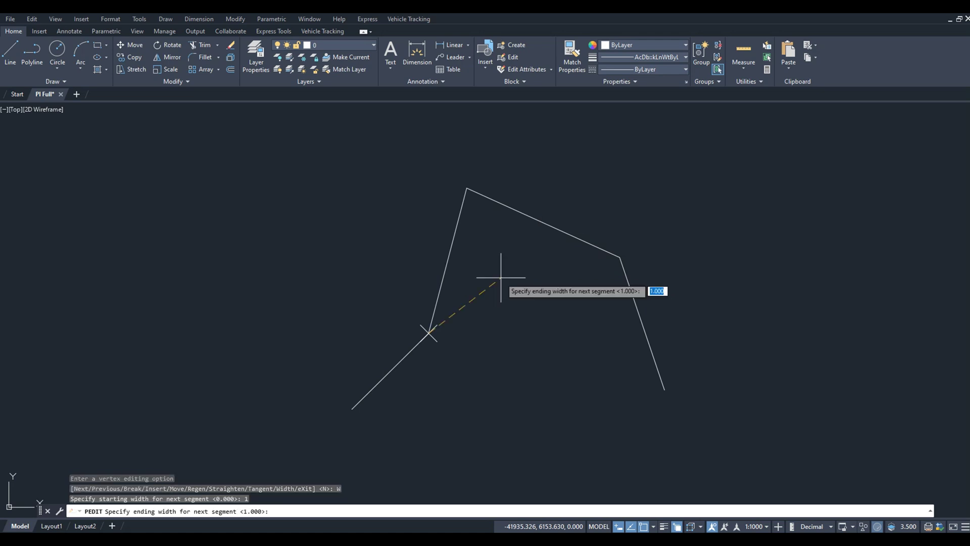
pyautogui.write('1.5')
pyautogui.press('Return')
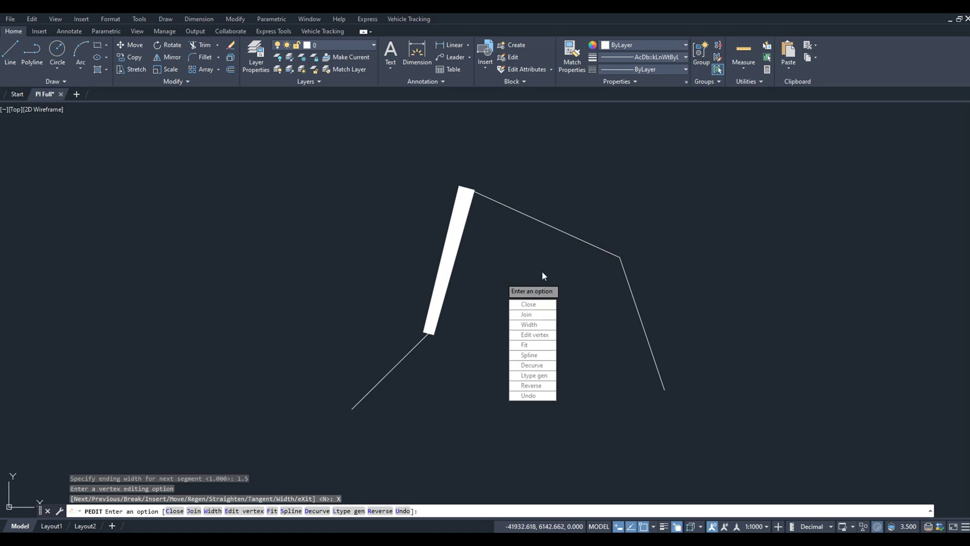
pyautogui.write('x')
pyautogui.press('Return')
pyautogui.press('Escape')
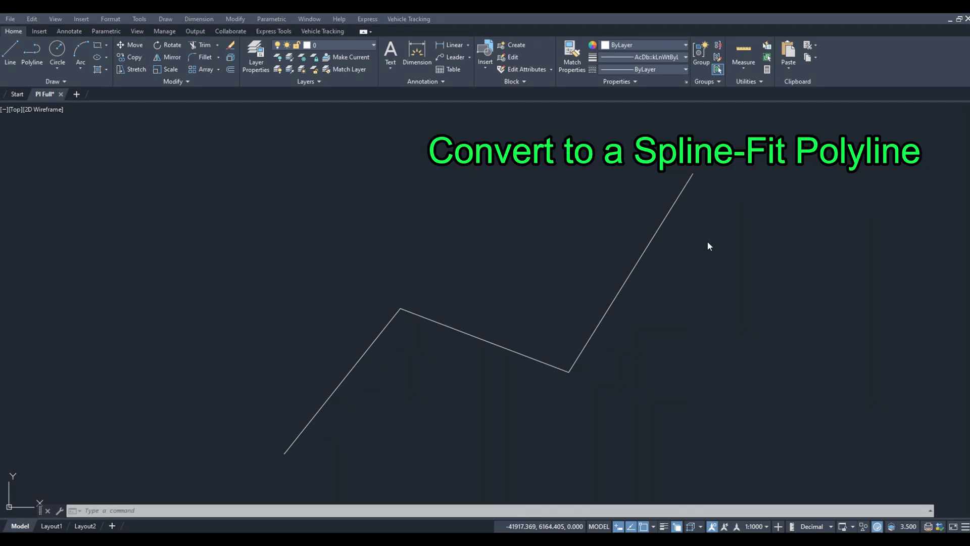
pyautogui.click(671, 211)
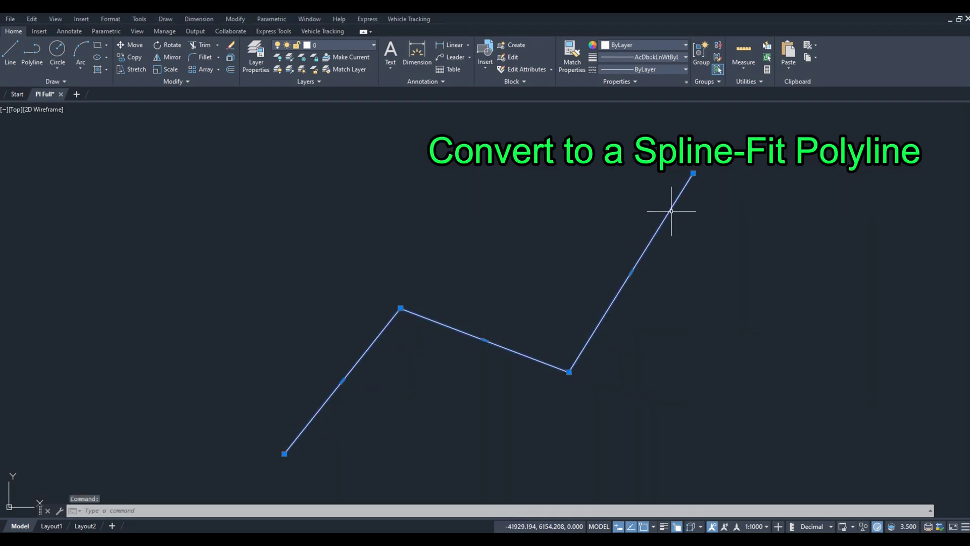
pyautogui.rightClick(671, 212)
pyautogui.click(709, 311)
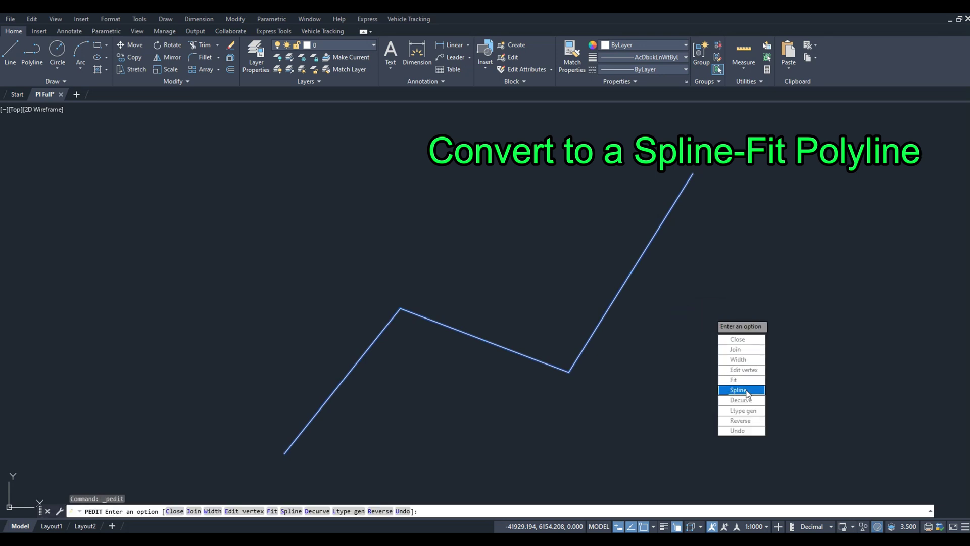
pyautogui.press('Escape')
# Convert the three-segment zigzag polyline to a spline-fit polyline with the Spline option of Polyline Edit
pyautogui.click(649, 242)
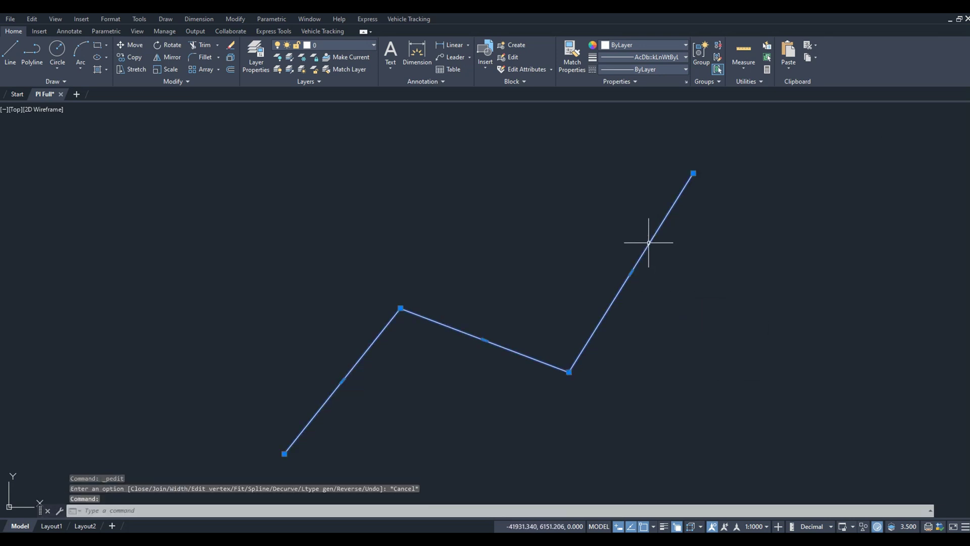
pyautogui.doubleClick(648, 243)
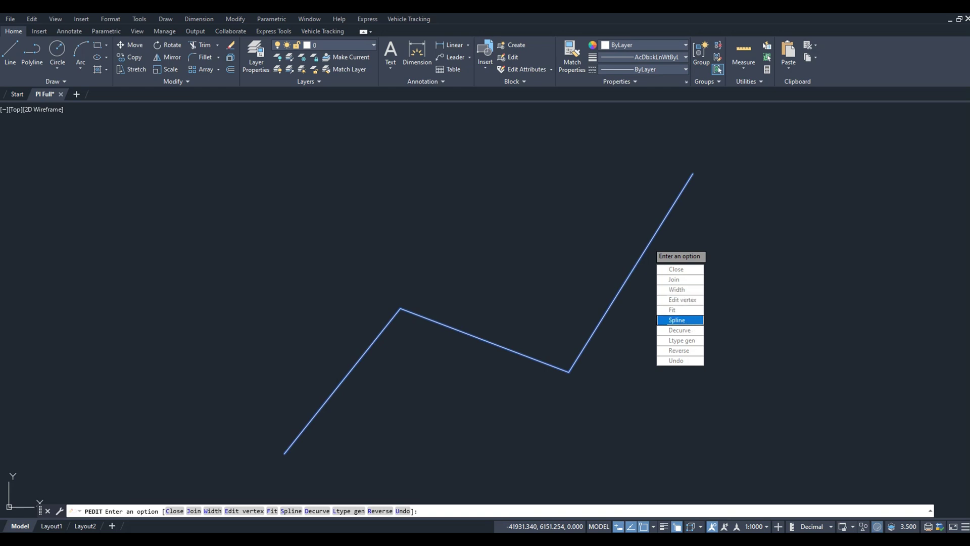
pyautogui.click(689, 321)
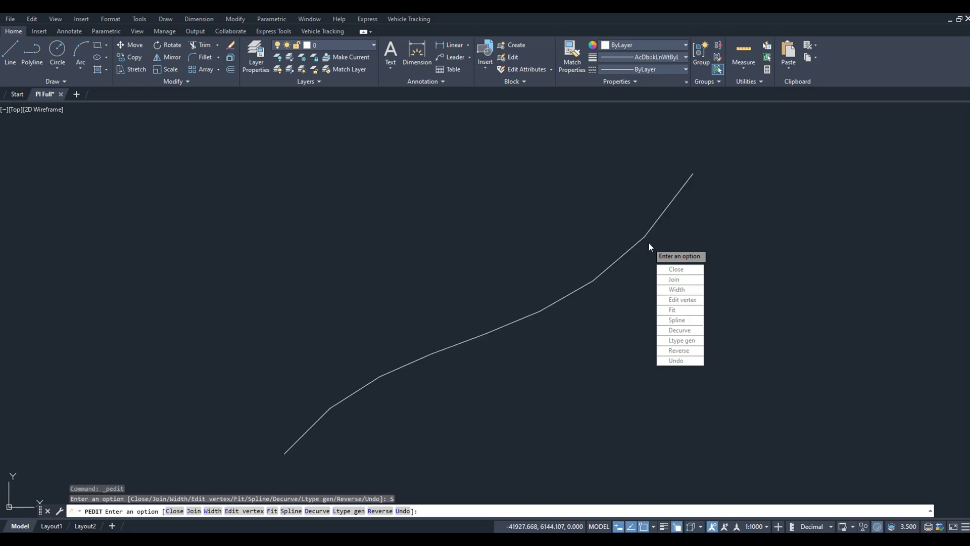
pyautogui.press('Escape')
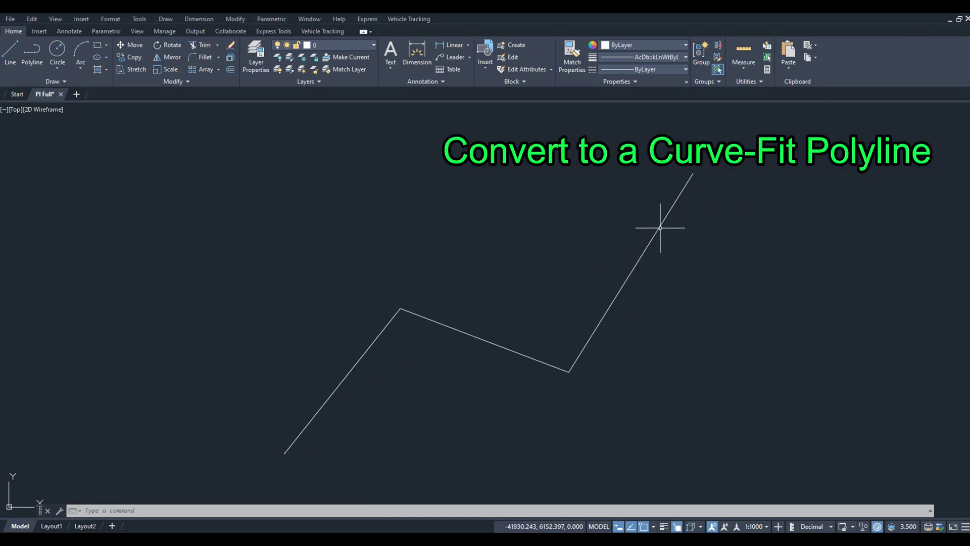
# Convert the straight-segment zigzag polyline to a curve-fit polyline with the Fit option of Polyline Edit
pyautogui.doubleClick(659, 226)
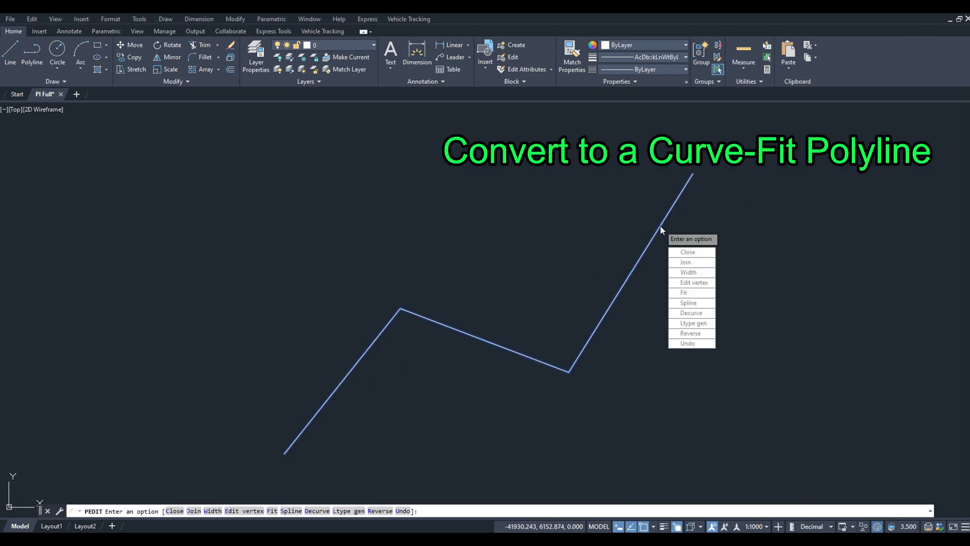
pyautogui.click(683, 293)
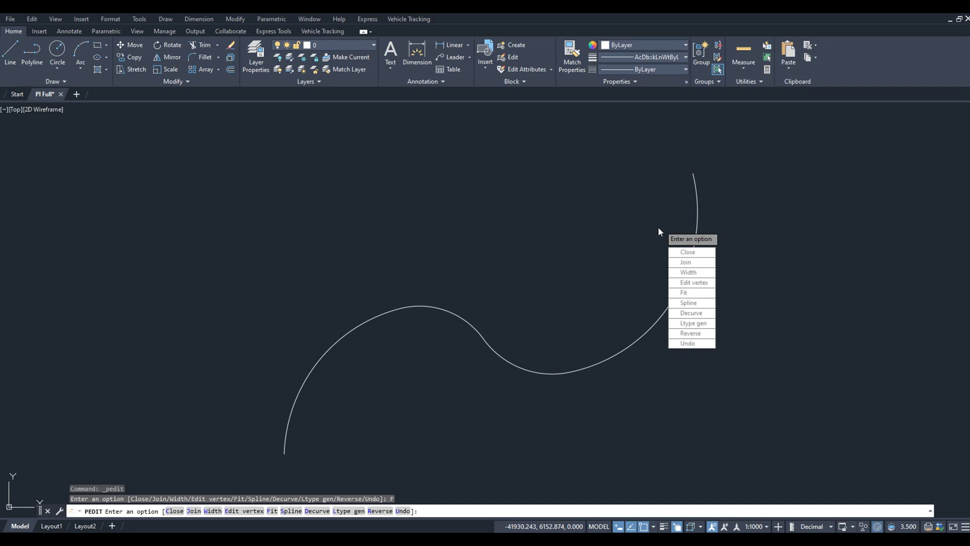
pyautogui.press('Escape')
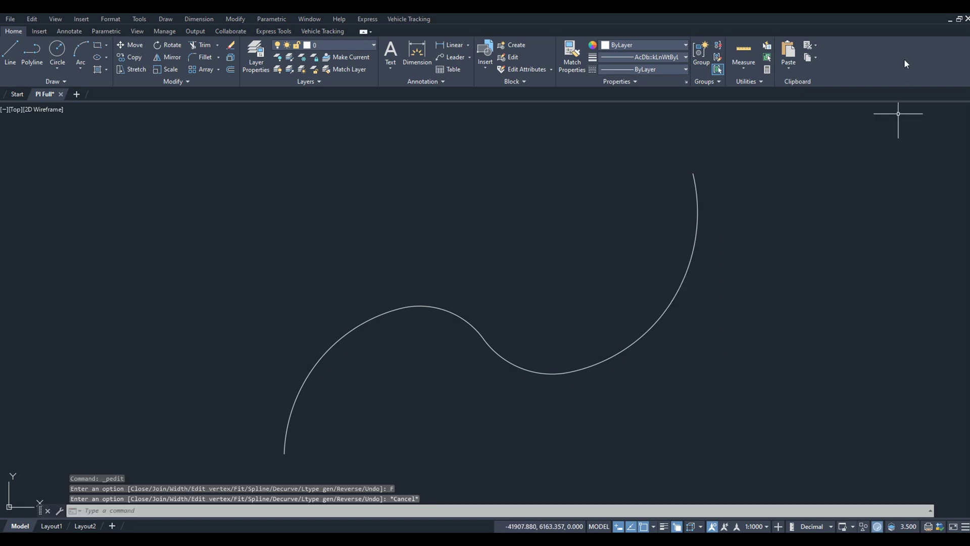
# Remove the curve from the curve-fit polyline with the Decurve option of Polyline Edit
pyautogui.click(697, 221)
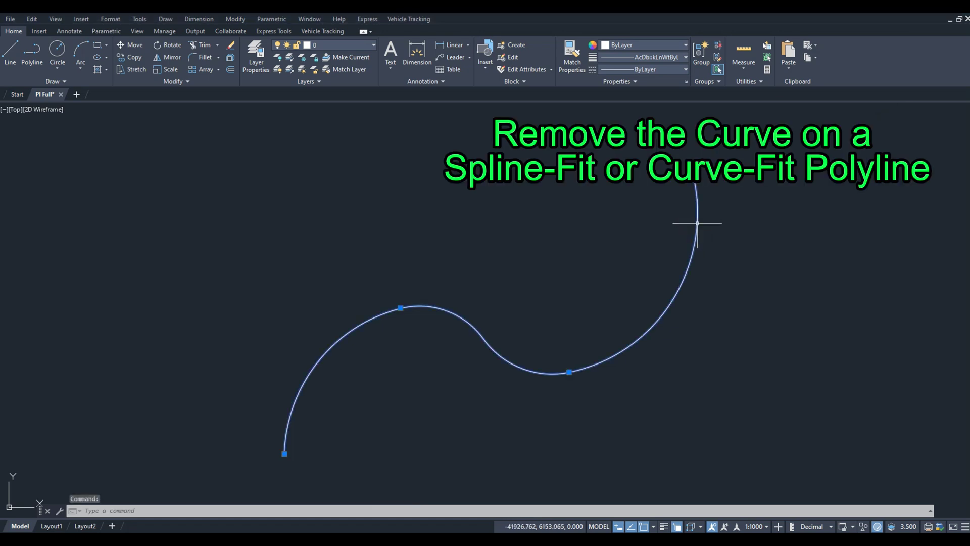
pyautogui.rightClick(697, 223)
pyautogui.click(739, 325)
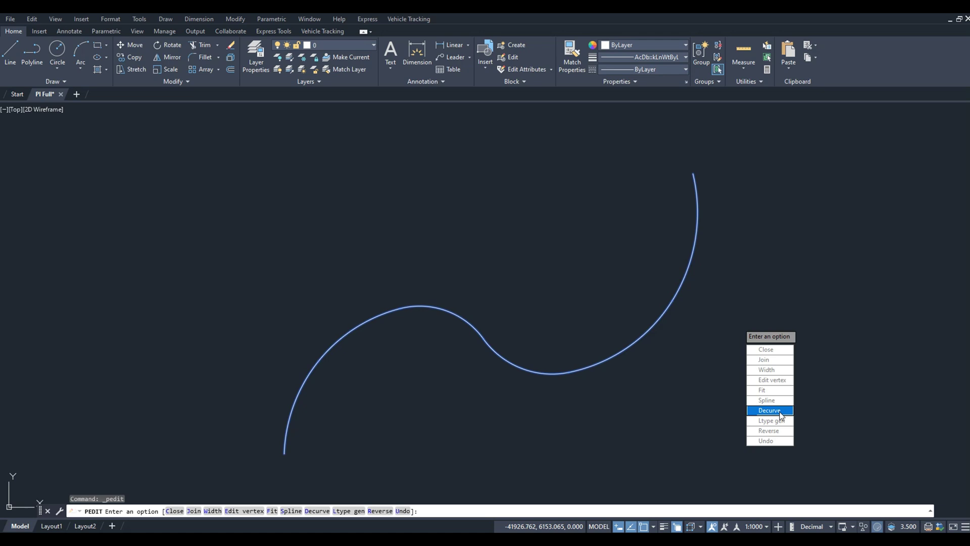
pyautogui.click(779, 412)
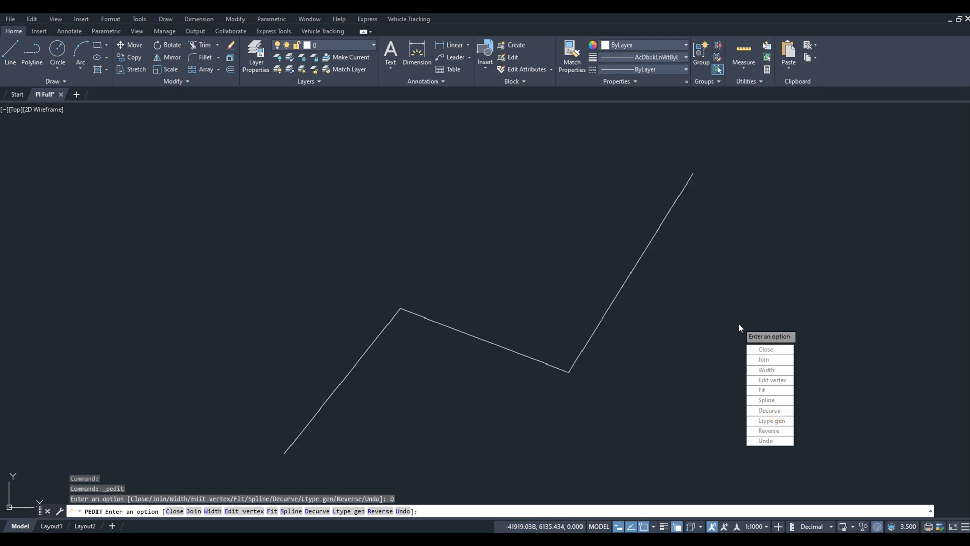